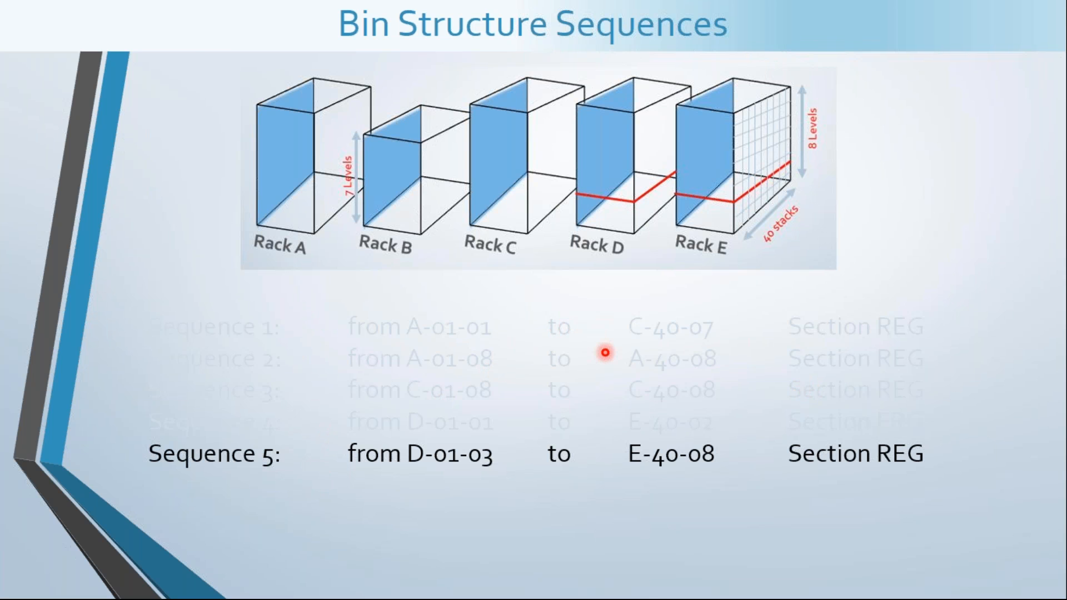
Step: Switch to SAP, run transaction spro and display the SAP Reference IMG
key("alt+Tab")
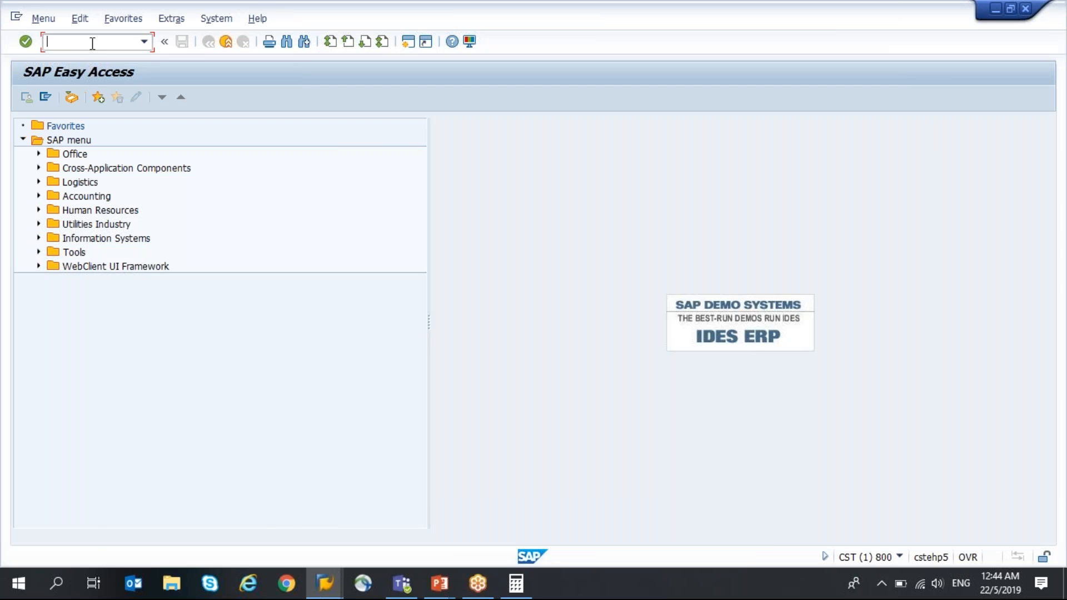
type("spro")
key("Return")
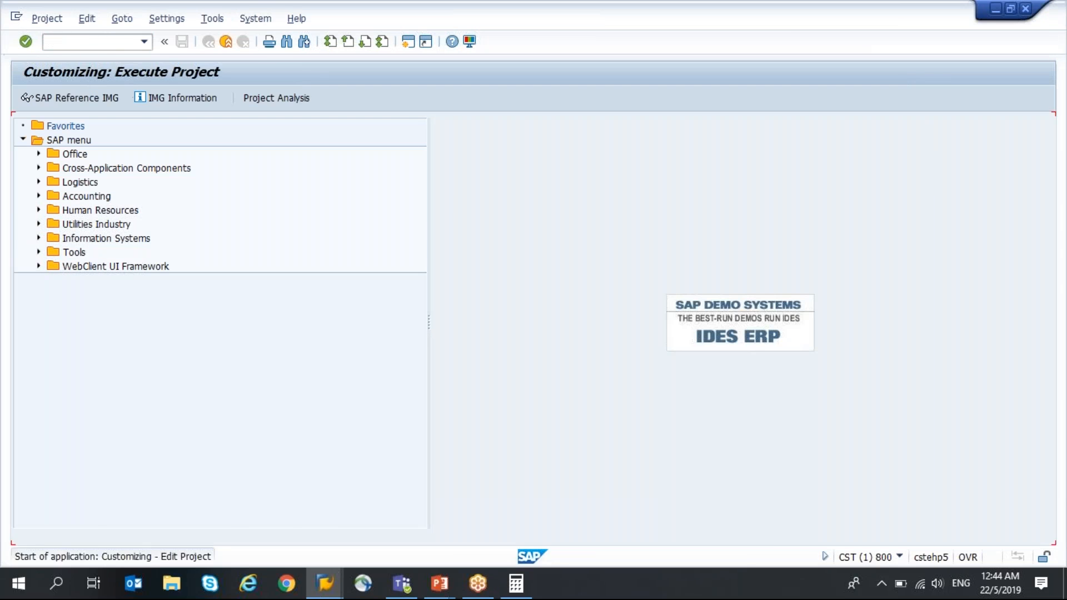
left_click(85, 99)
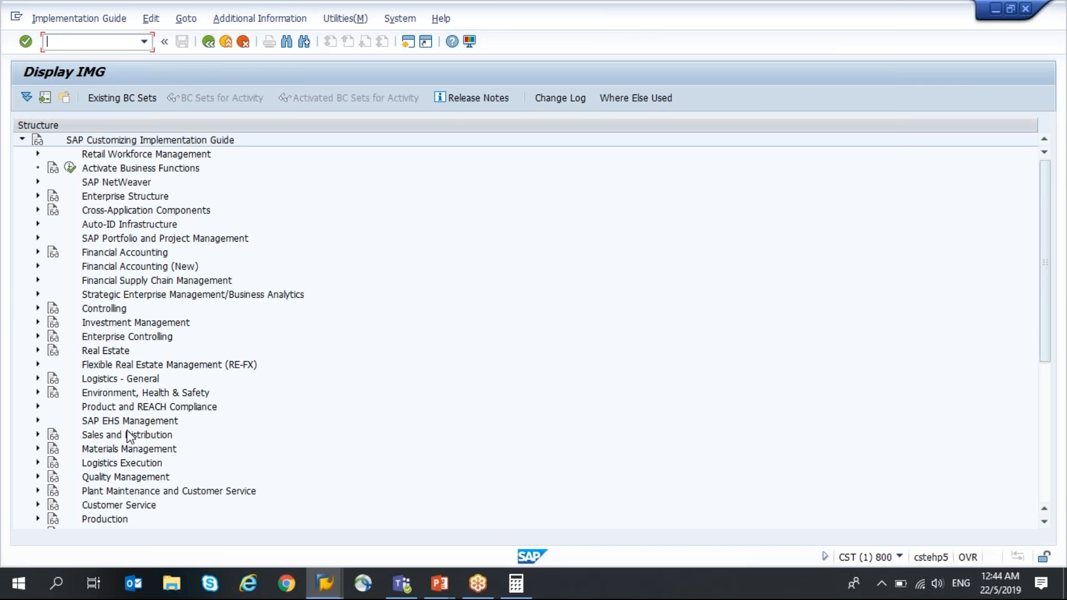
Step: Open the Define Storage Bin Structure activity under Logistics Execution, Warehouse Management, Master Data, Storage Bins
left_click(38, 462)
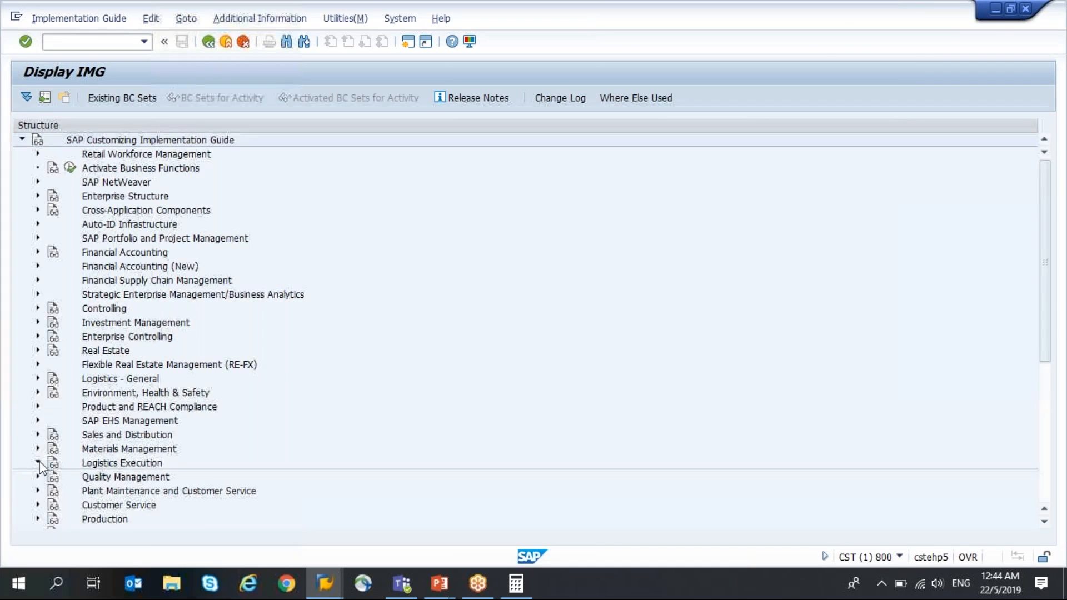
scroll(185, 409, "down", 2)
left_click(53, 350)
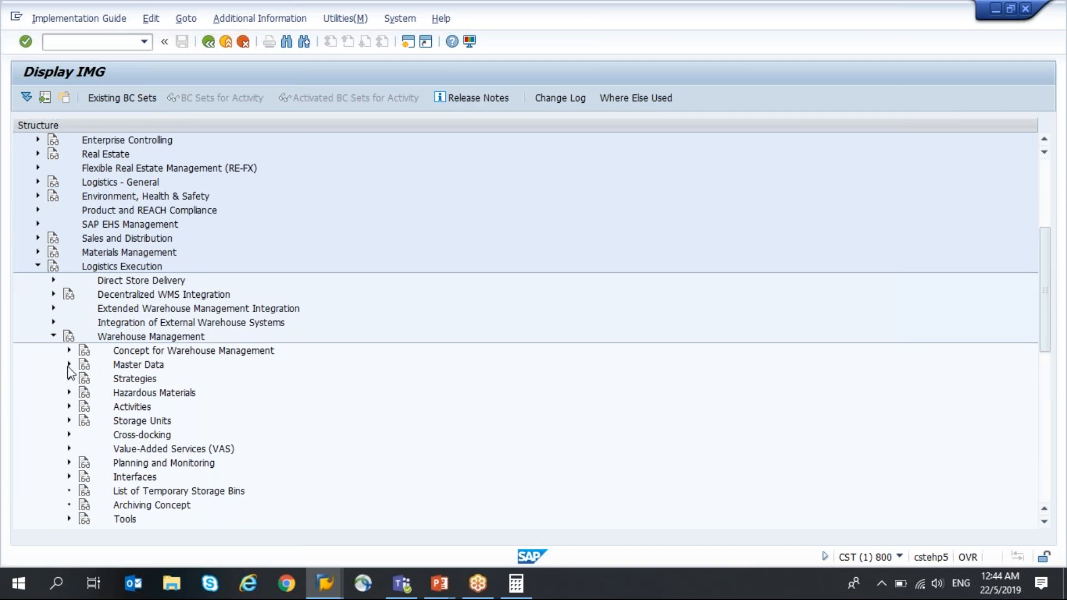
left_click(69, 364)
left_click(84, 492)
scroll(332, 419, "down", 3)
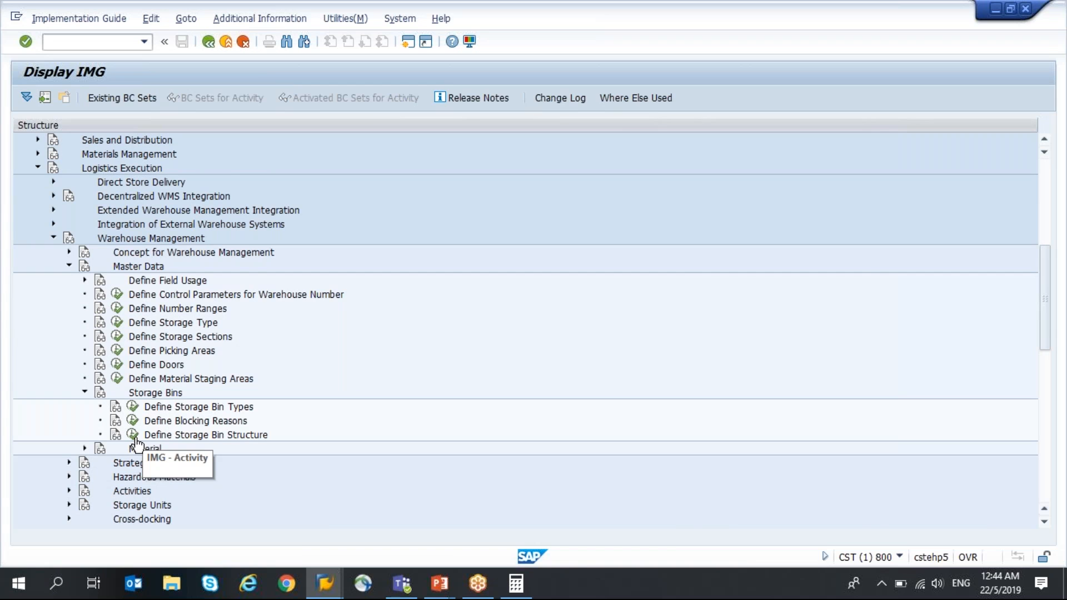
left_click(133, 436)
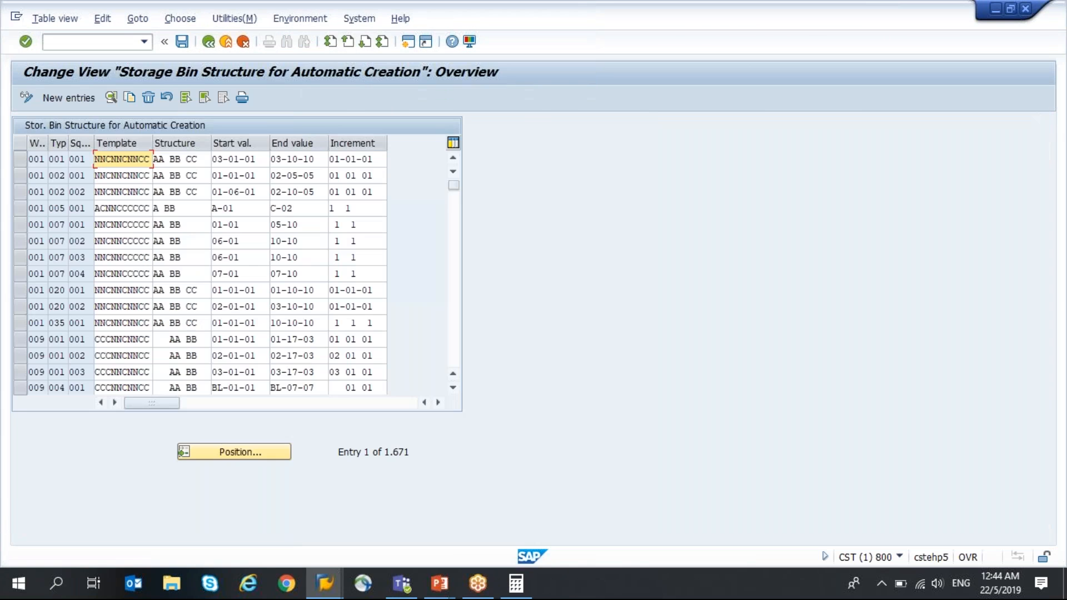
Step: Create a new storage bin structure entry for warehouse W20, storage type HRK, sequence number 001
left_click(69, 98)
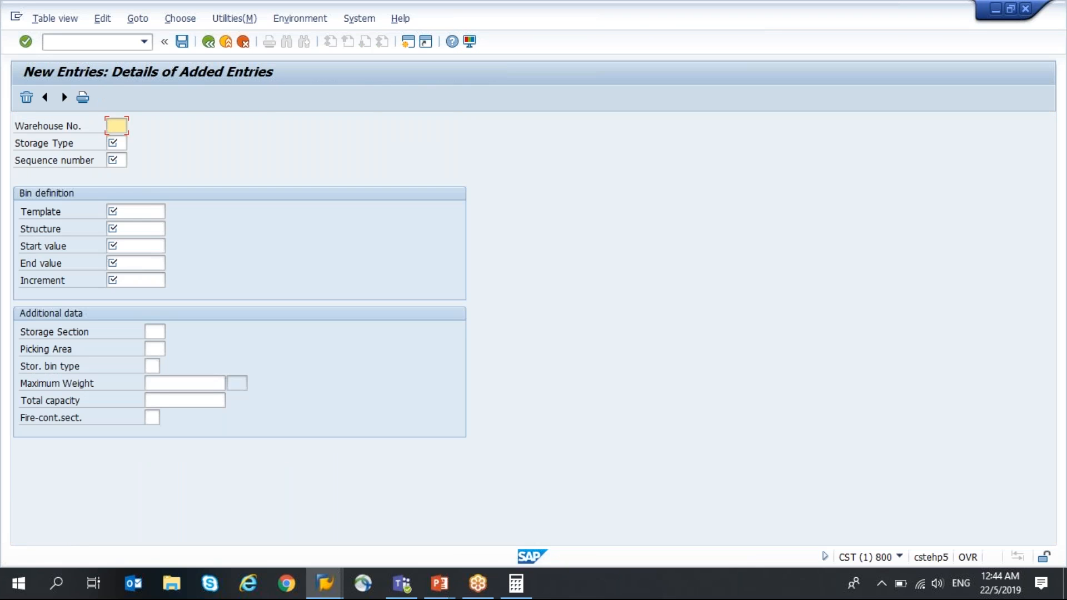
type("W20")
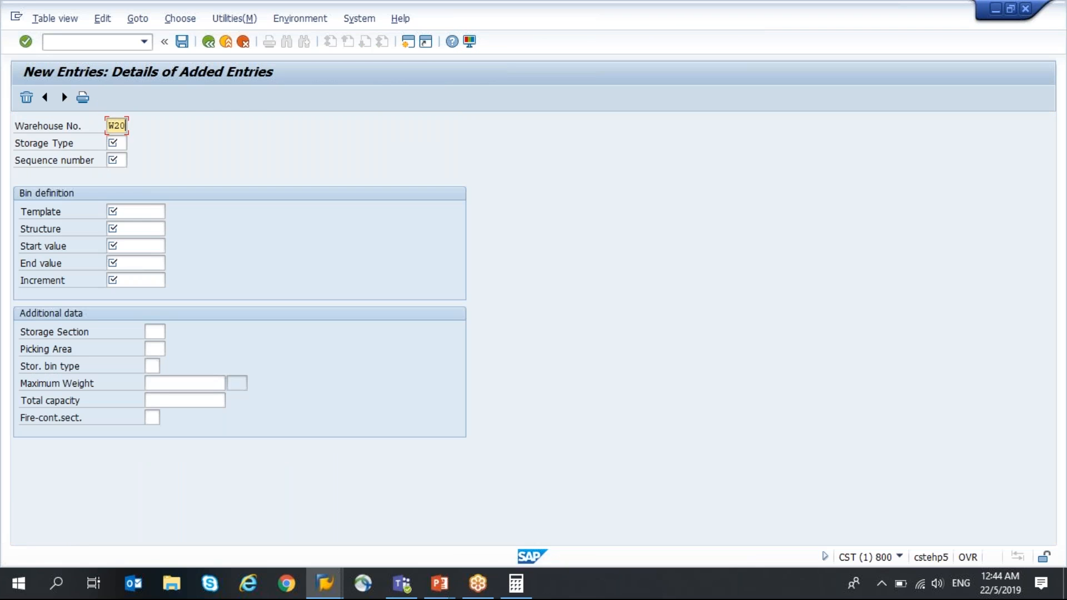
key("Tab")
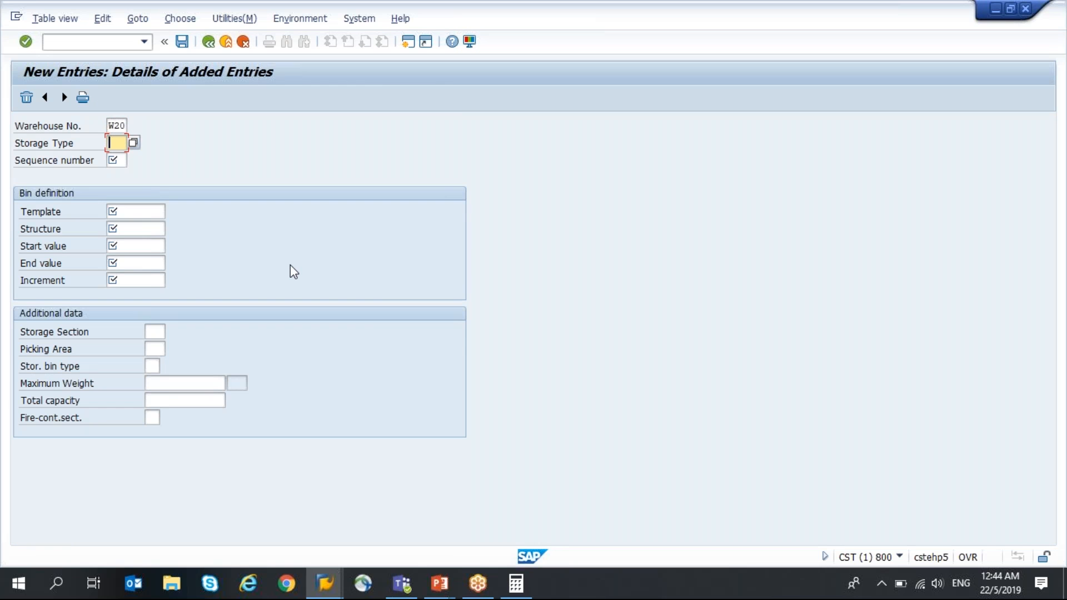
type("HRK")
key("Tab")
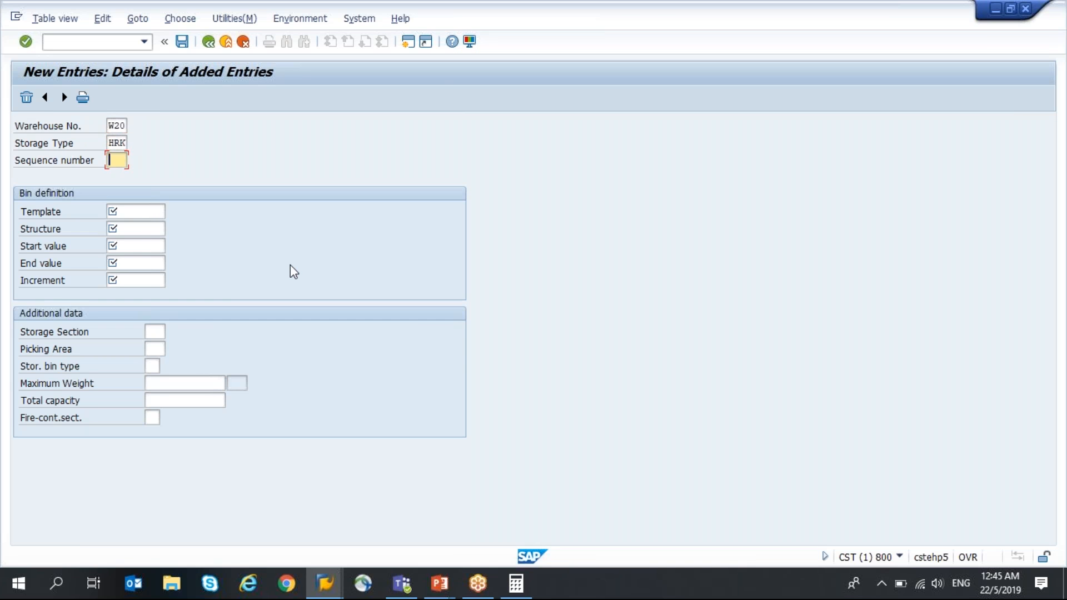
type("001")
key("Tab")
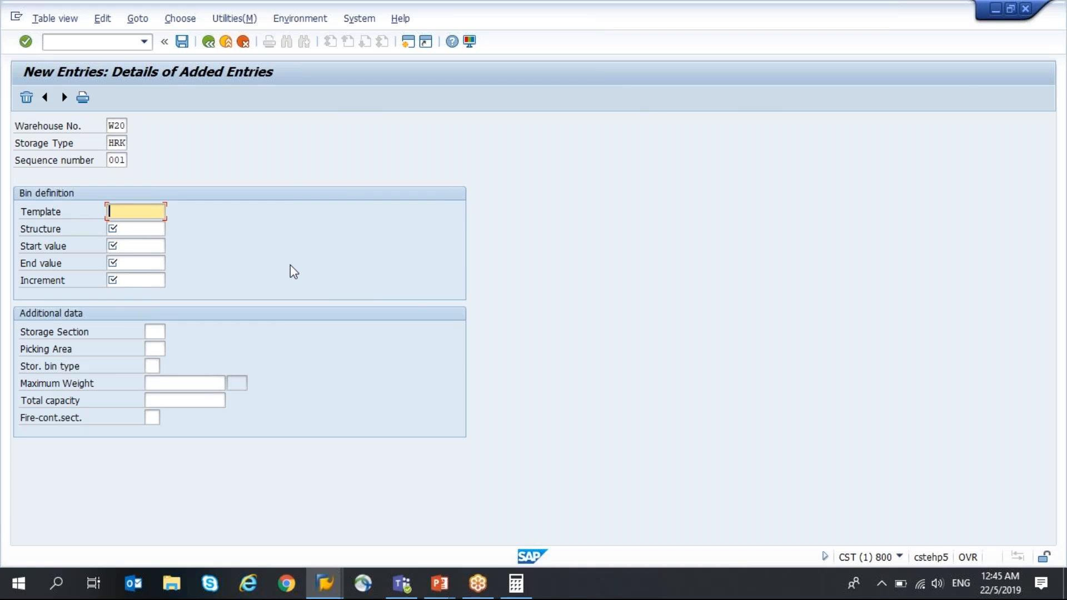
Step: Switch to the presentation and review the template, structure, start, end and increment defined for bin Sequence 1
key("alt+Tab")
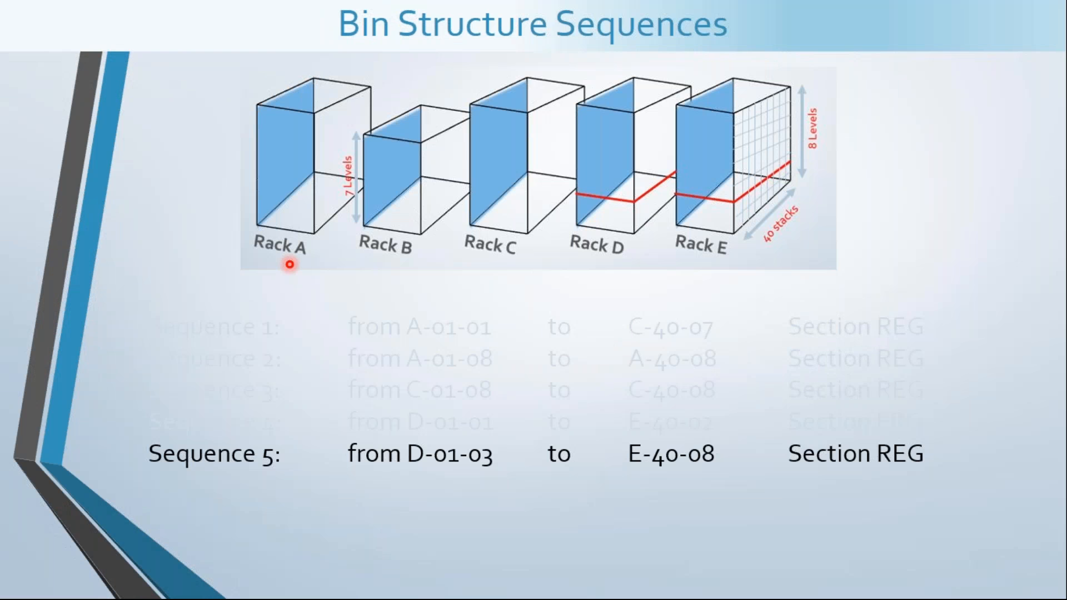
key("Left")
key("Left")
key("Left")
key("Left")
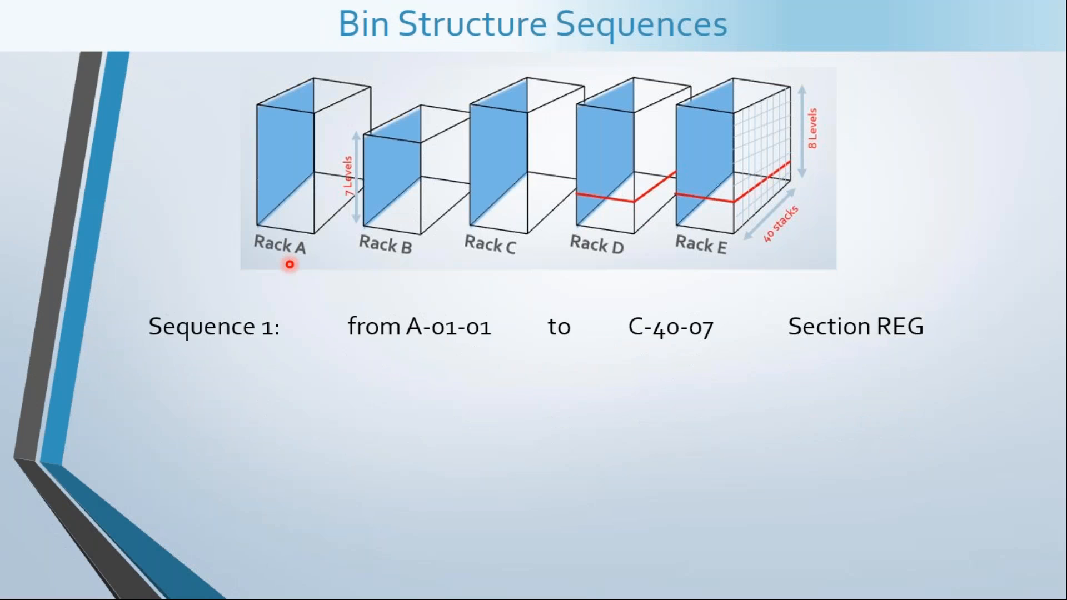
key("Right")
key("Right")
key("Right")
key("Right")
key("Right")
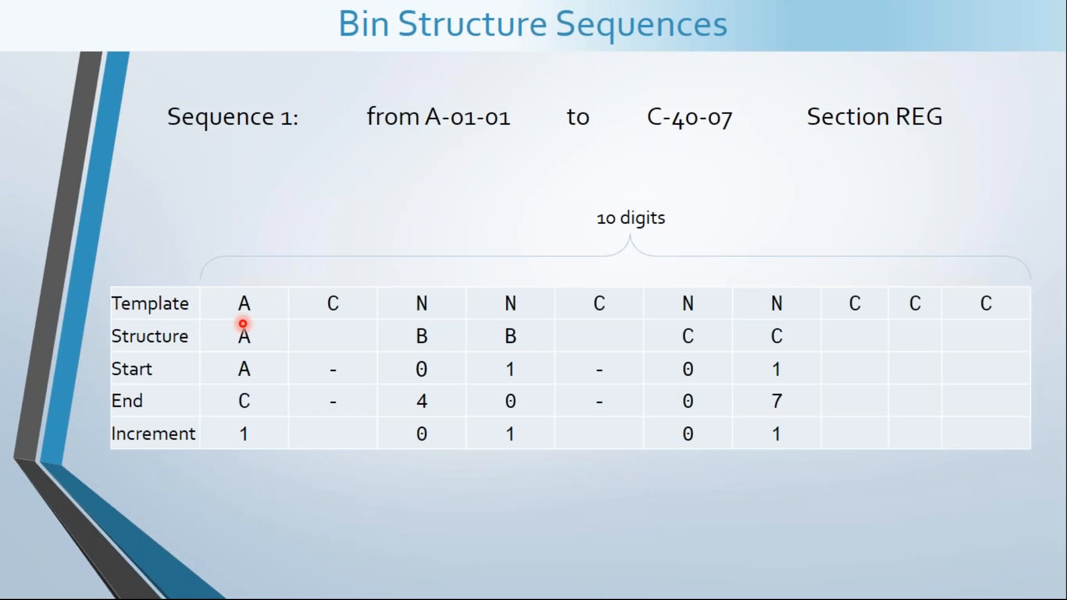
Step: Return to SAP and set the bin definition template to ACNNCNNCCC
key("alt+Tab")
type("AC")
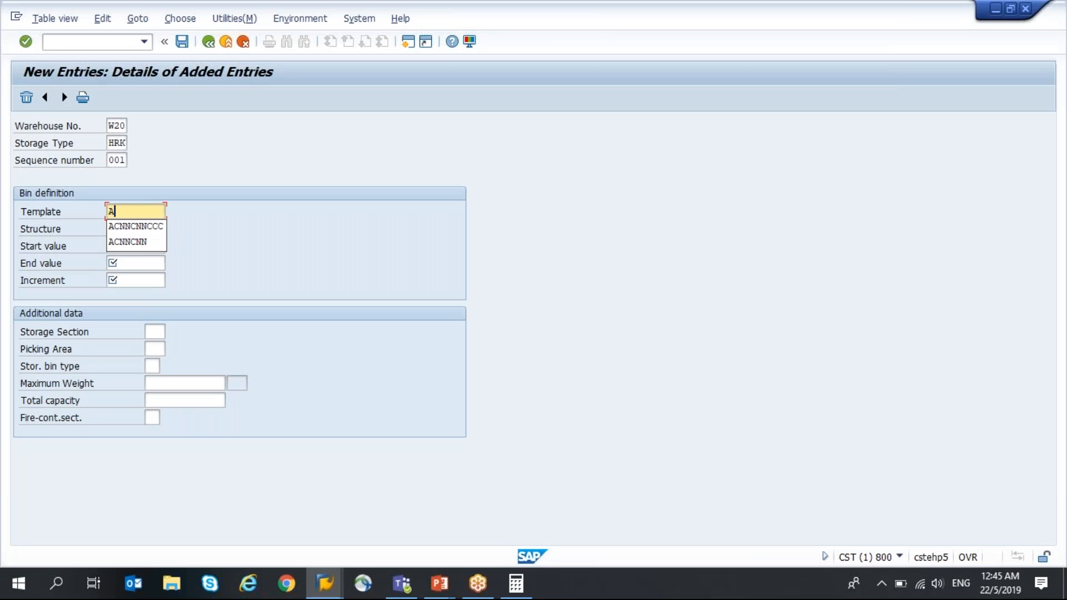
key("Down")
key("Down")
key("Up")
key("Return")
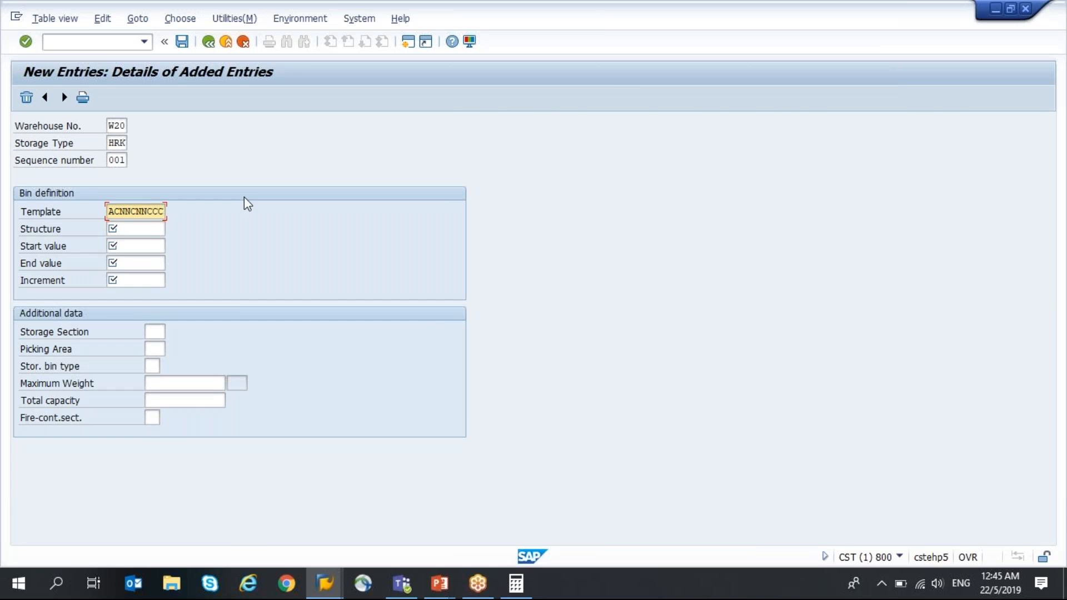
Step: Compare the entry with the sequence slide and set the start value to A-01-01 and the end value to C-40-07
key("alt+Tab")
key("alt+Tab")
key("alt+Tab")
key("alt+Tab")
left_click(142, 229)
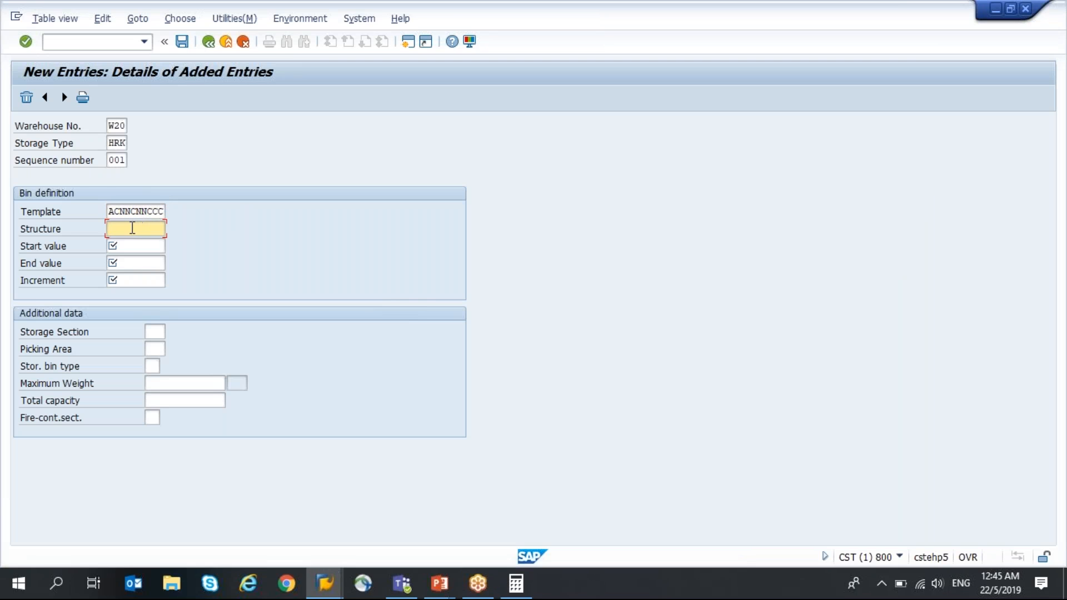
key("Tab")
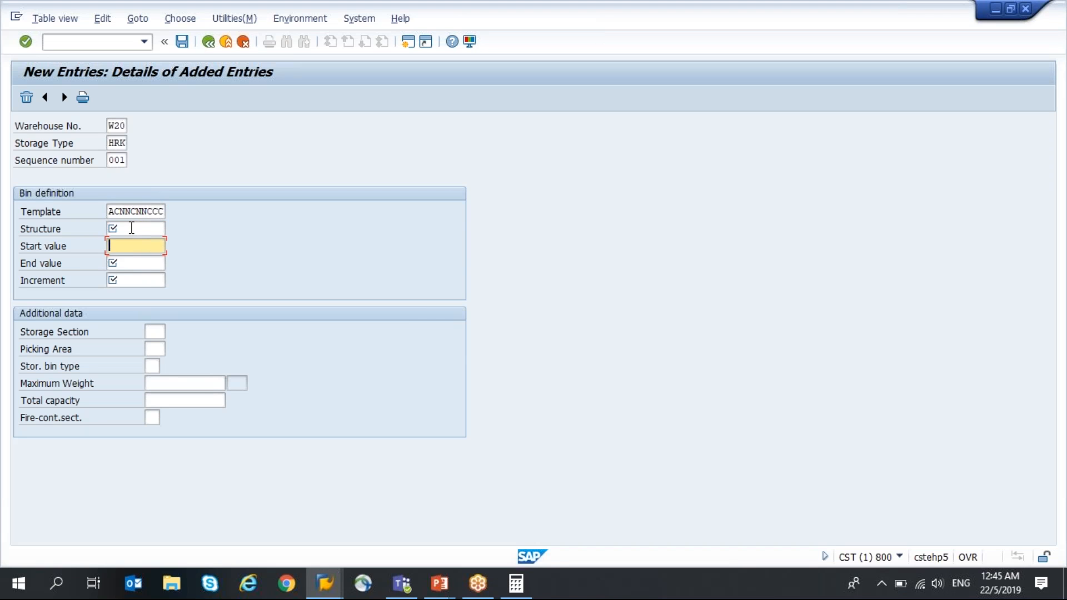
type("A-01-01")
key("Tab")
type("C-40-07")
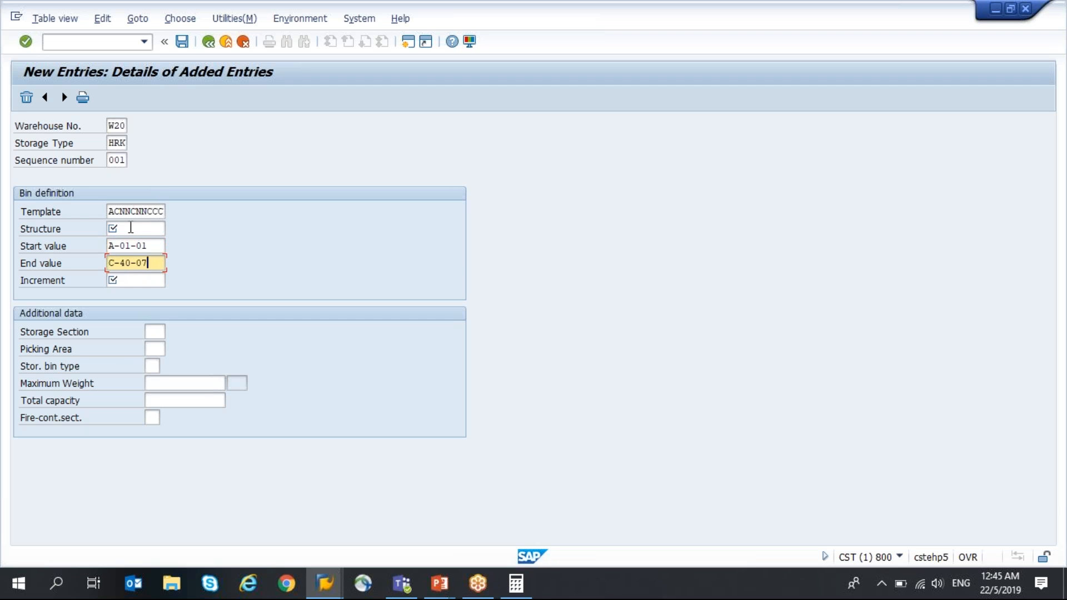
Step: Set the bin definition's increment to "1 01 01" and its structure to "A BB CC"
key("Tab")
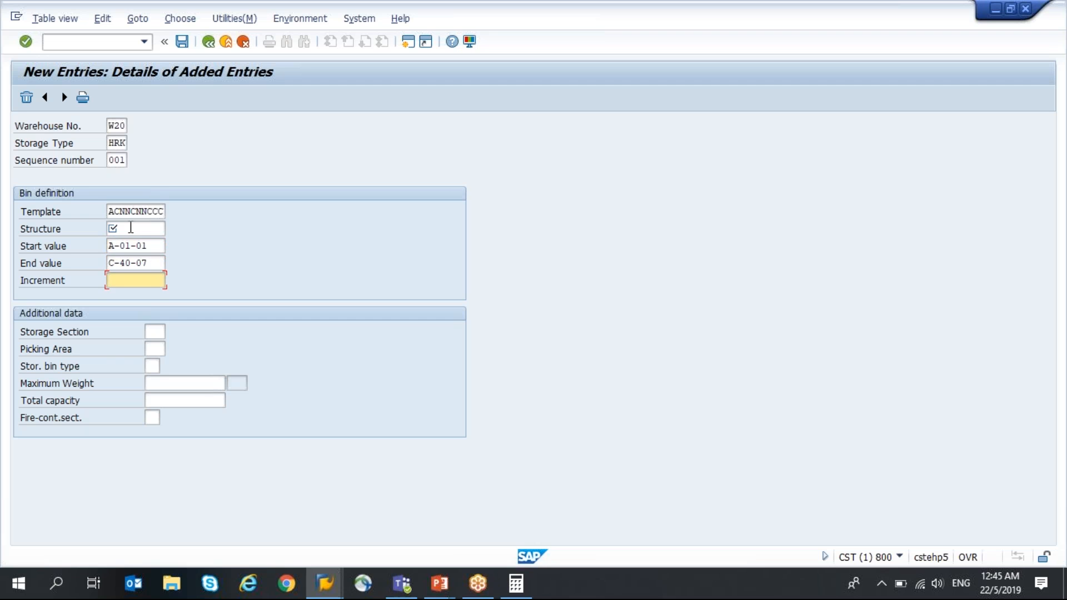
type("1 ")
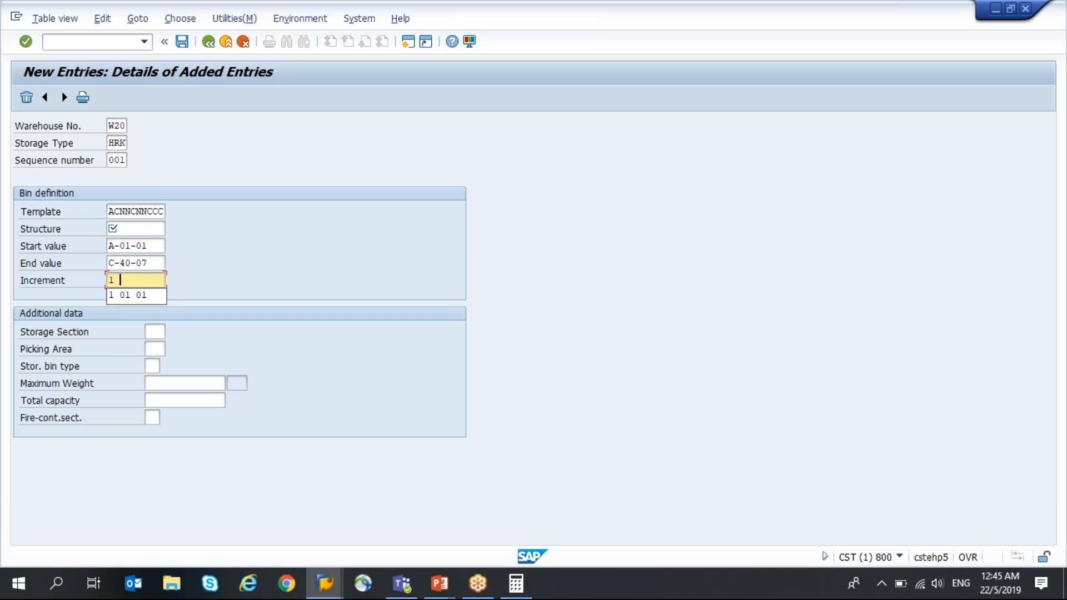
type("01 01")
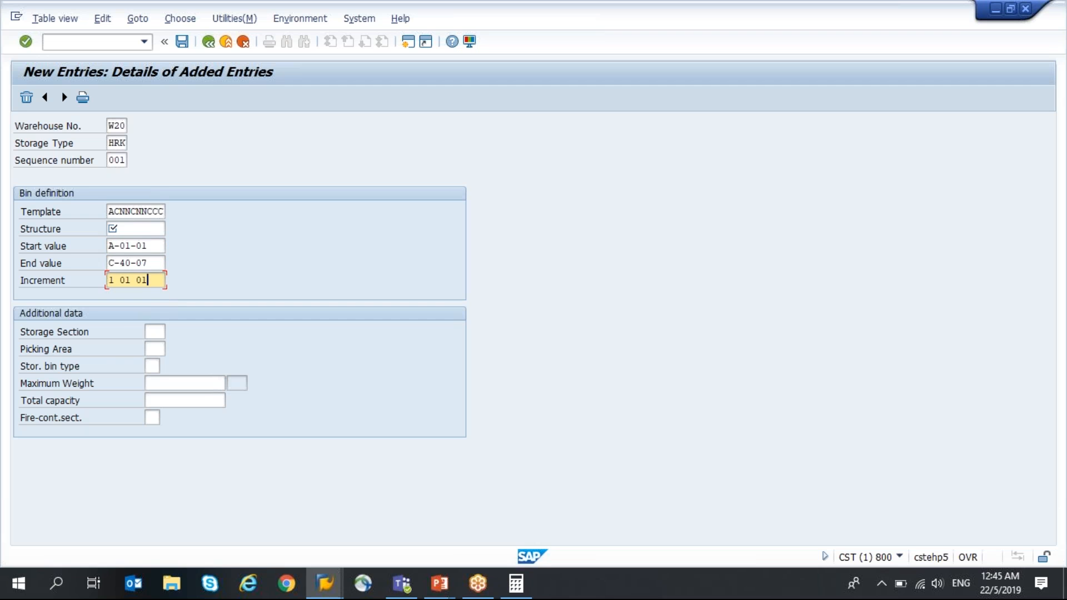
left_click(132, 230)
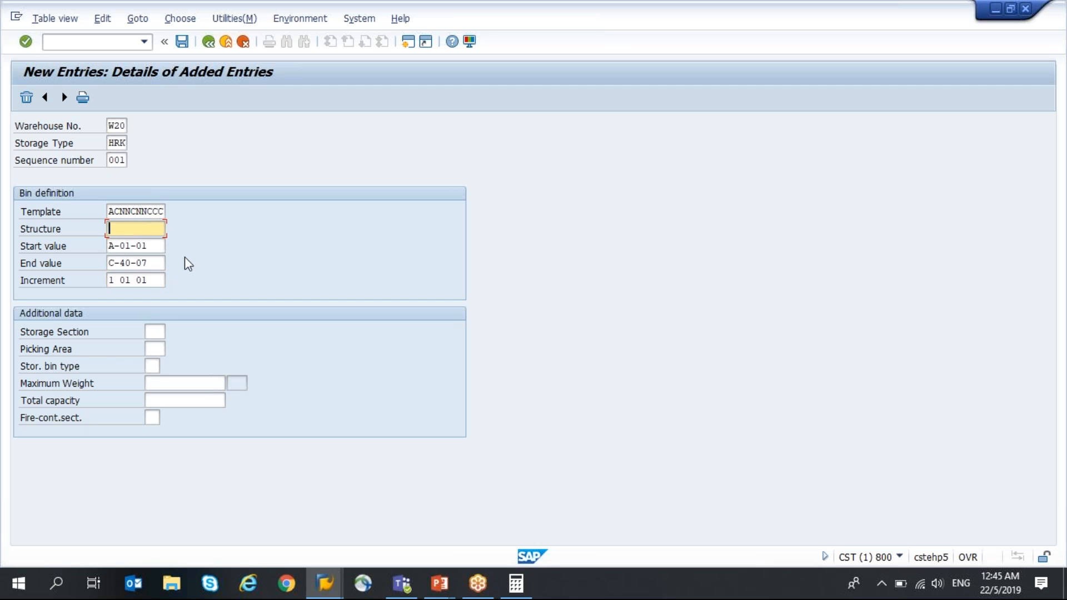
type("A")
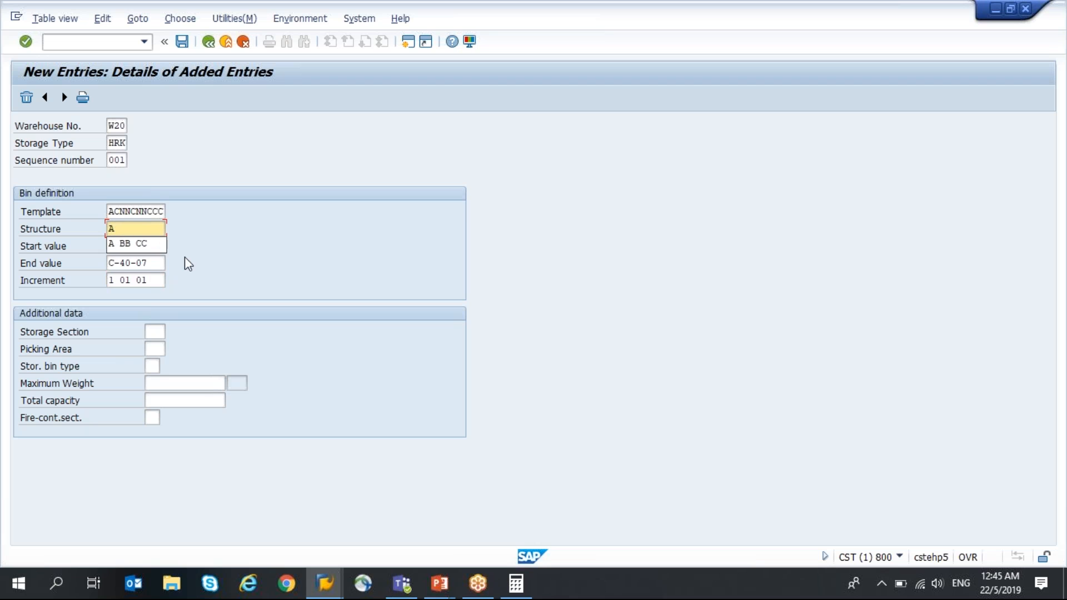
type(" BB CC")
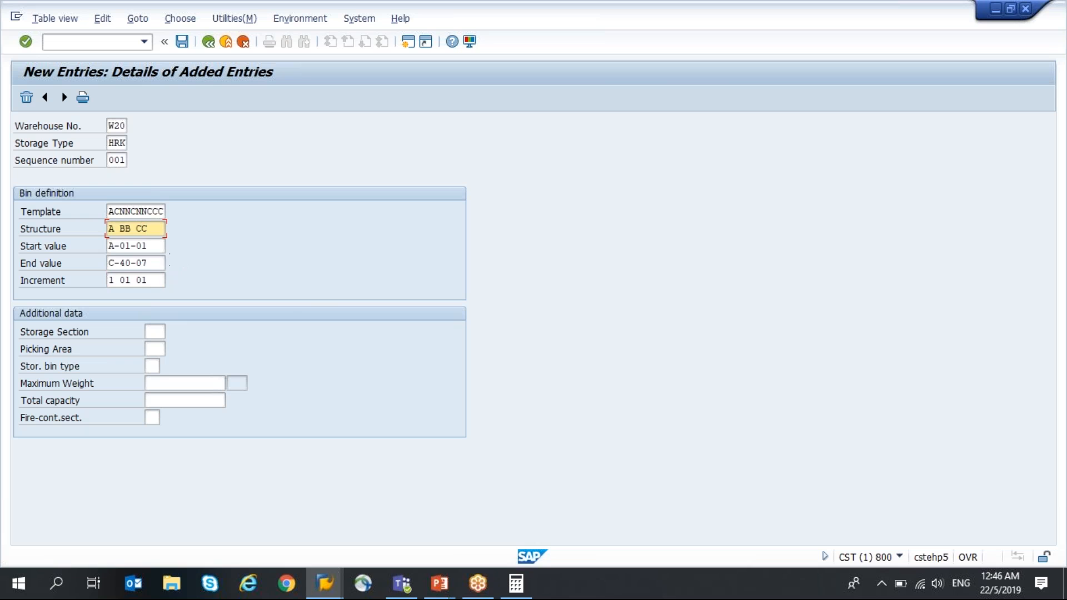
Step: Check the Sequence 1 slide again and assign storage section REG to the bin structure entry
key("alt+Tab")
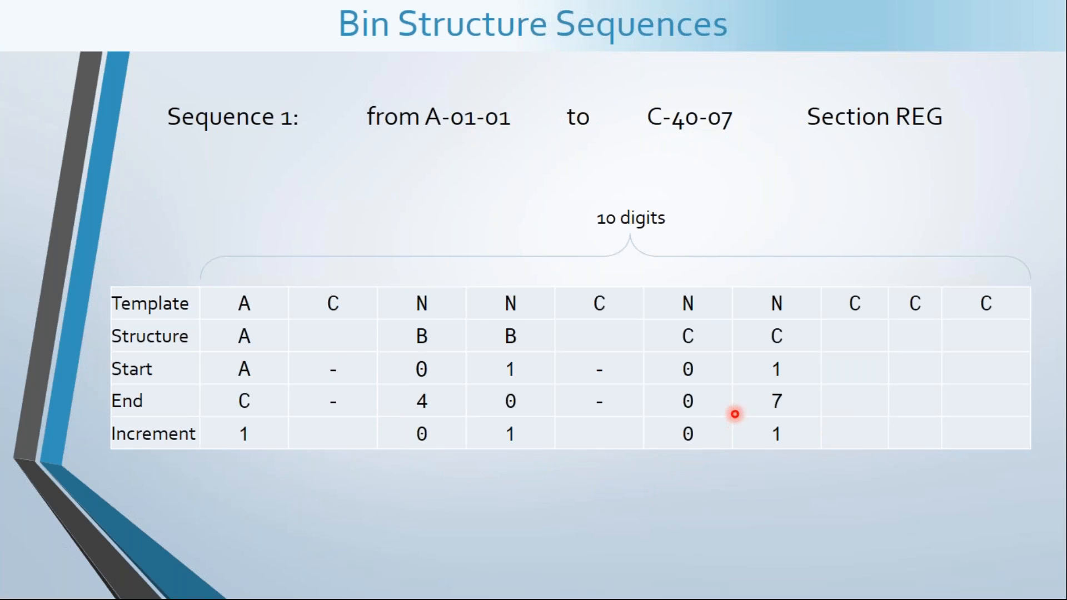
key("alt+Tab")
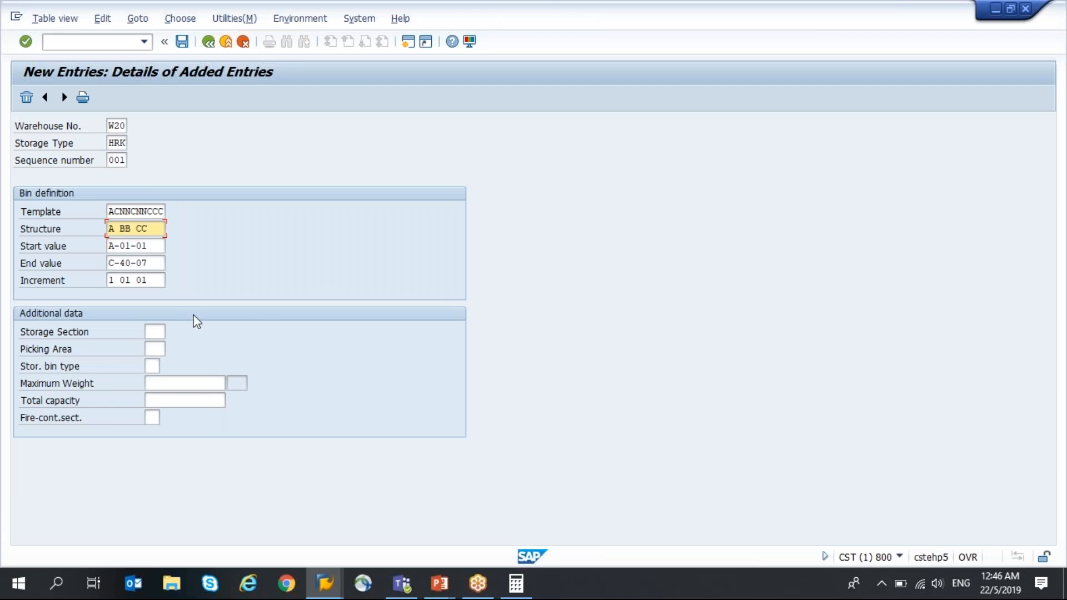
left_click(154, 332)
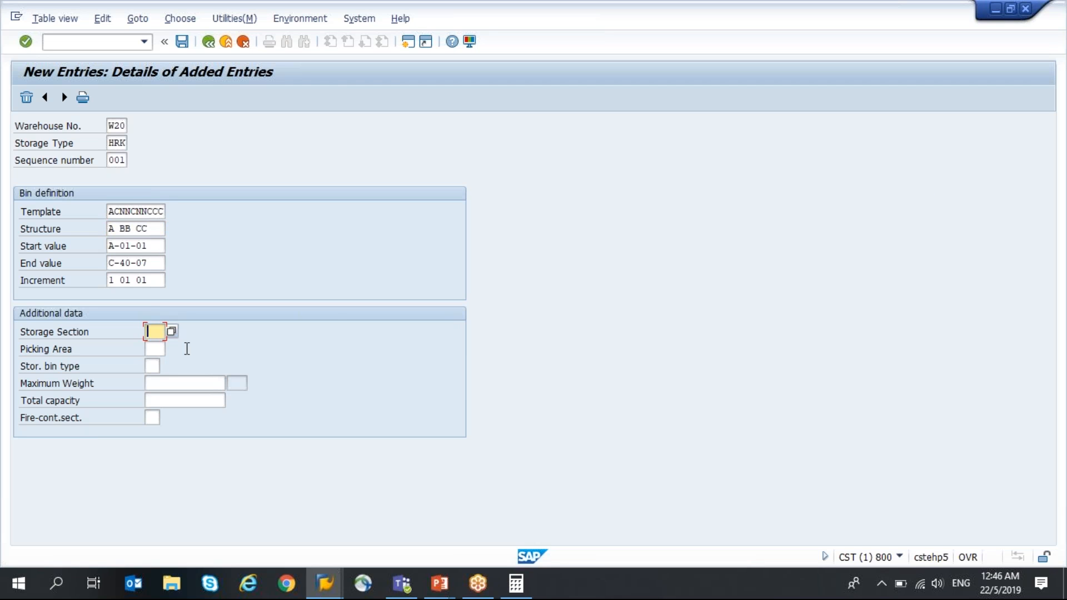
type("REG")
key("Return")
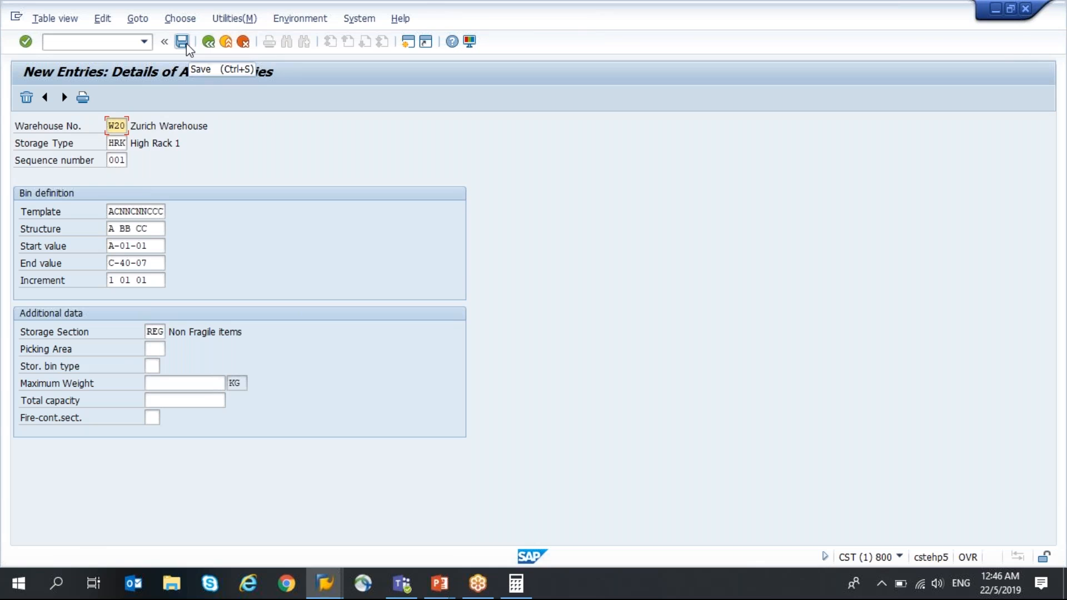
Step: Save the entry under the proposed customizing request Org Structure CC CH02 and return to the storage bin structure overview
left_click(183, 43)
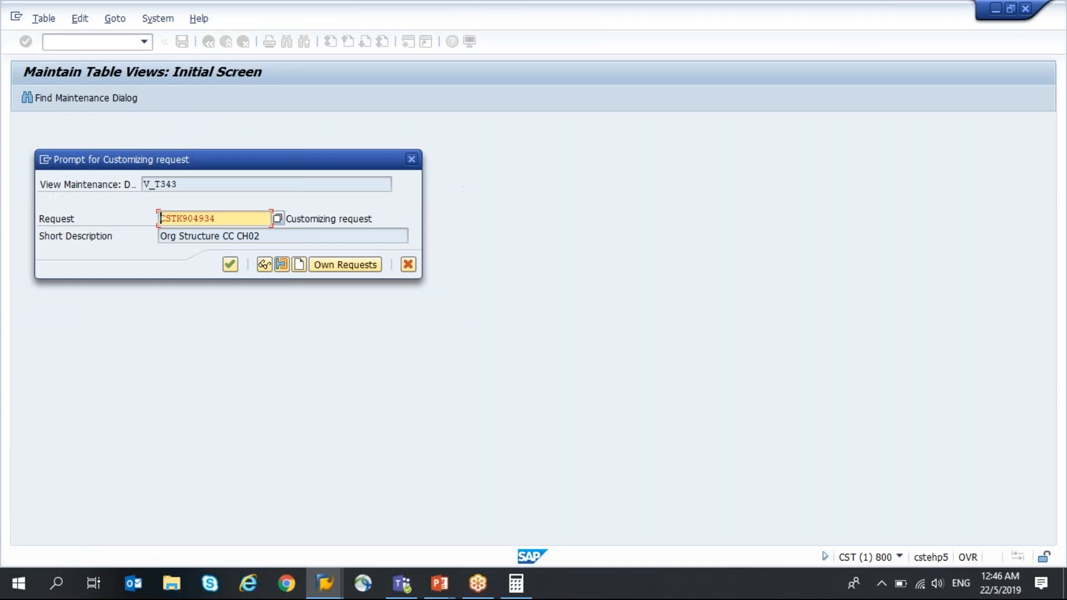
left_click(230, 264)
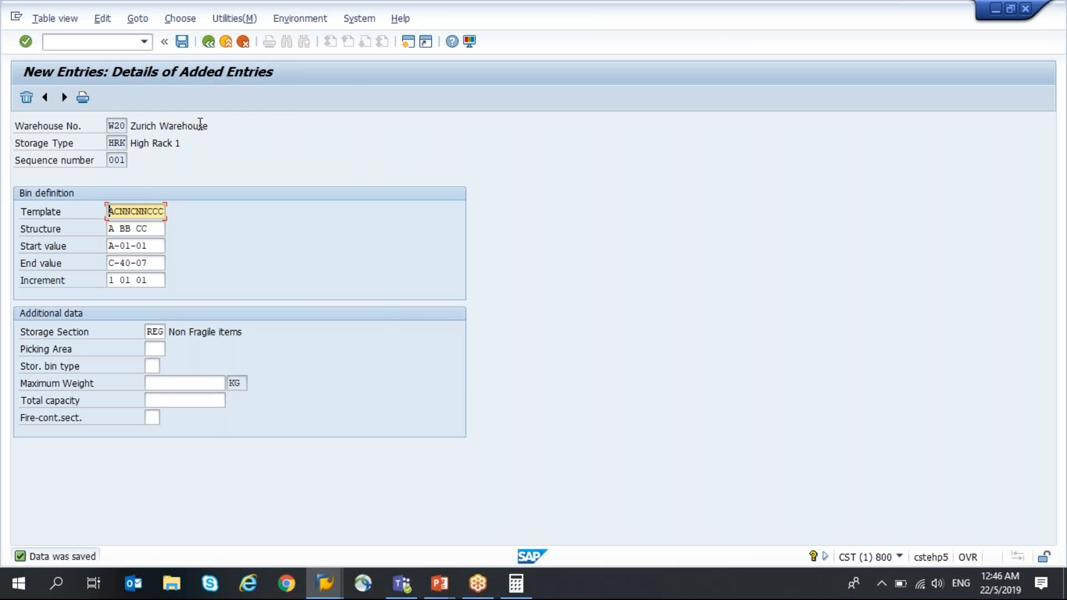
left_click(209, 43)
left_click(67, 97)
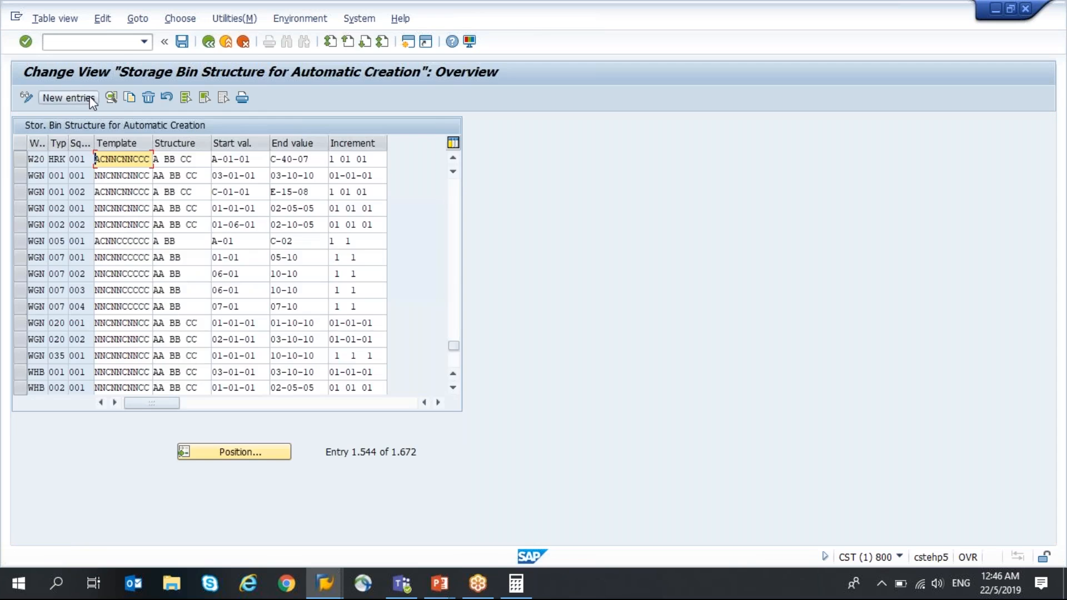
type("W")
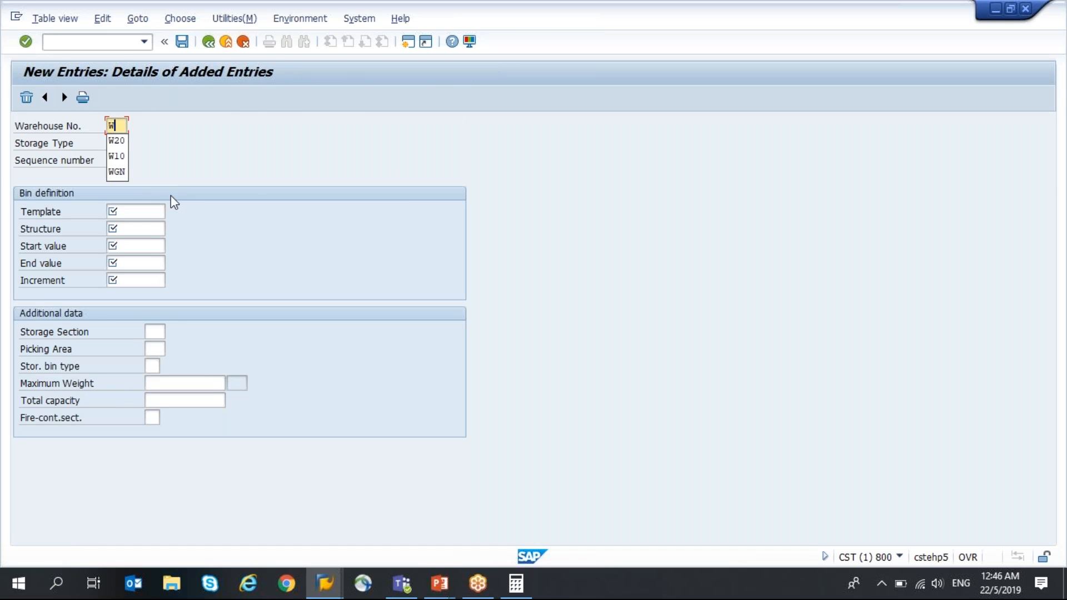
left_click(243, 42)
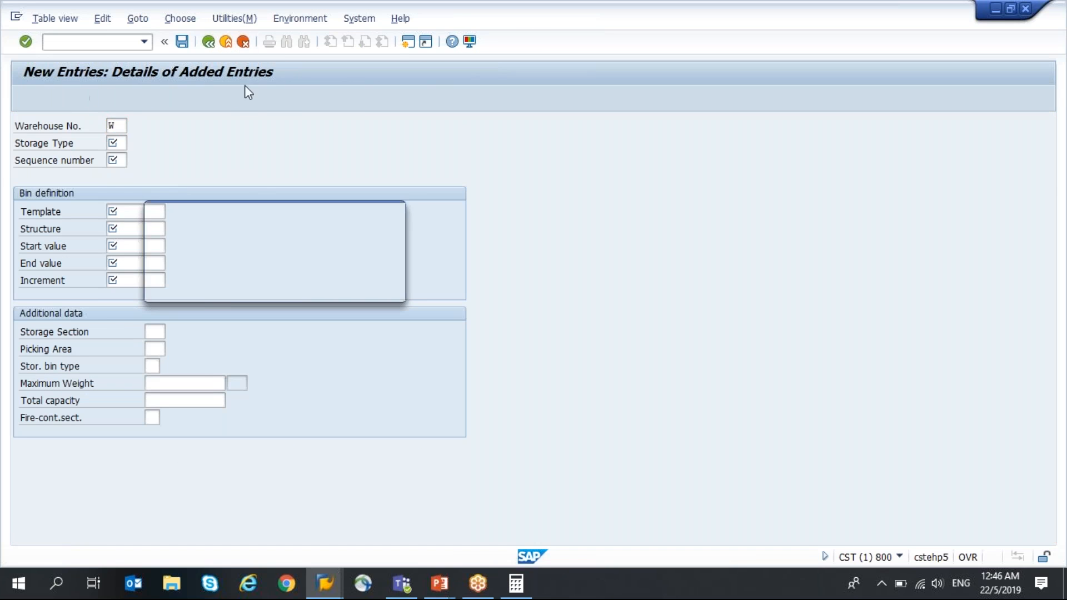
left_click(217, 288)
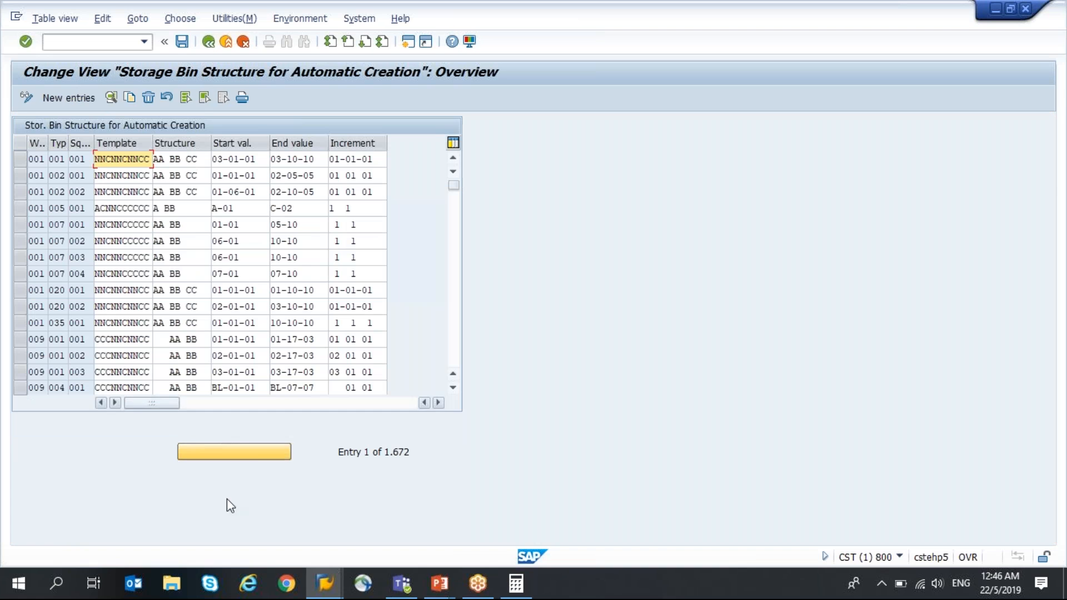
Step: Position the storage bin structure list at warehouse W20, storage type HRK
left_click(233, 461)
type("W20")
key("Tab")
type("HRK")
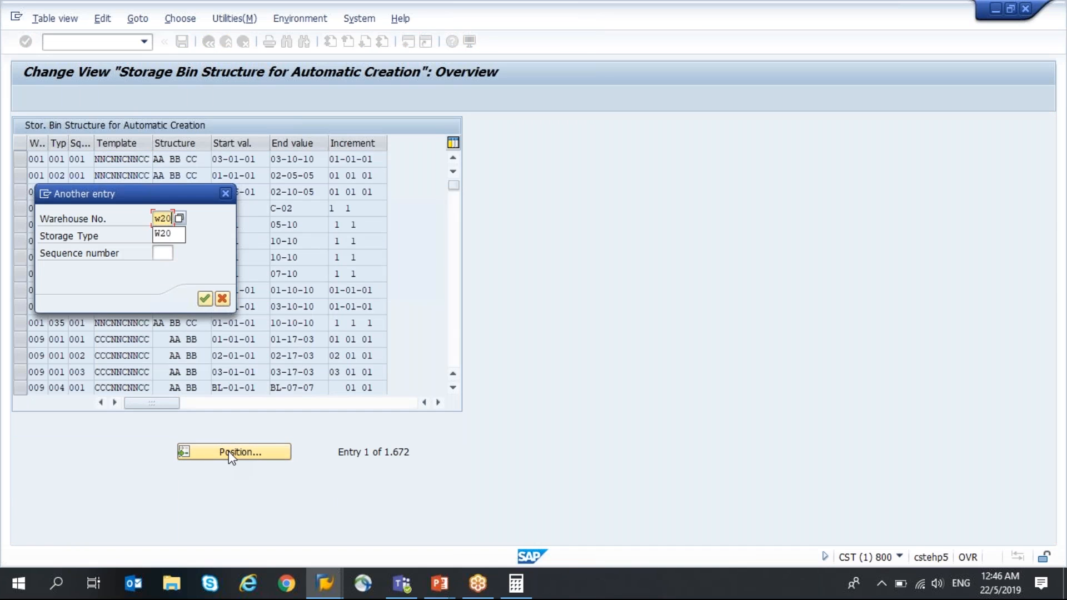
key("Return")
Step: Copy the W20 HRK sequence 001 entry and give the copy sequence number 002
left_click(20, 159)
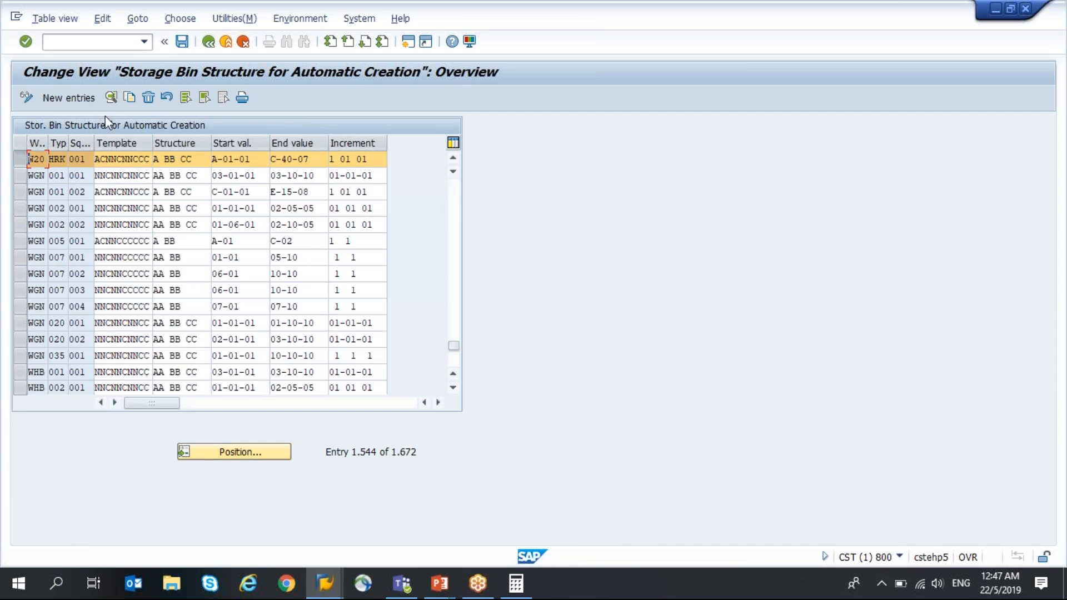
left_click(129, 97)
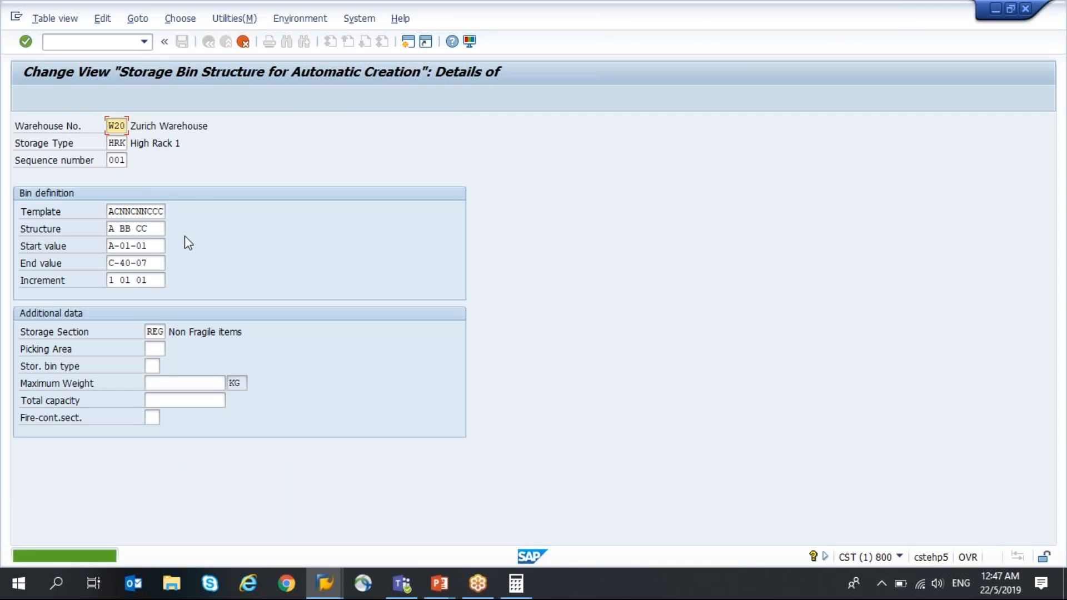
key("Tab")
key("Tab")
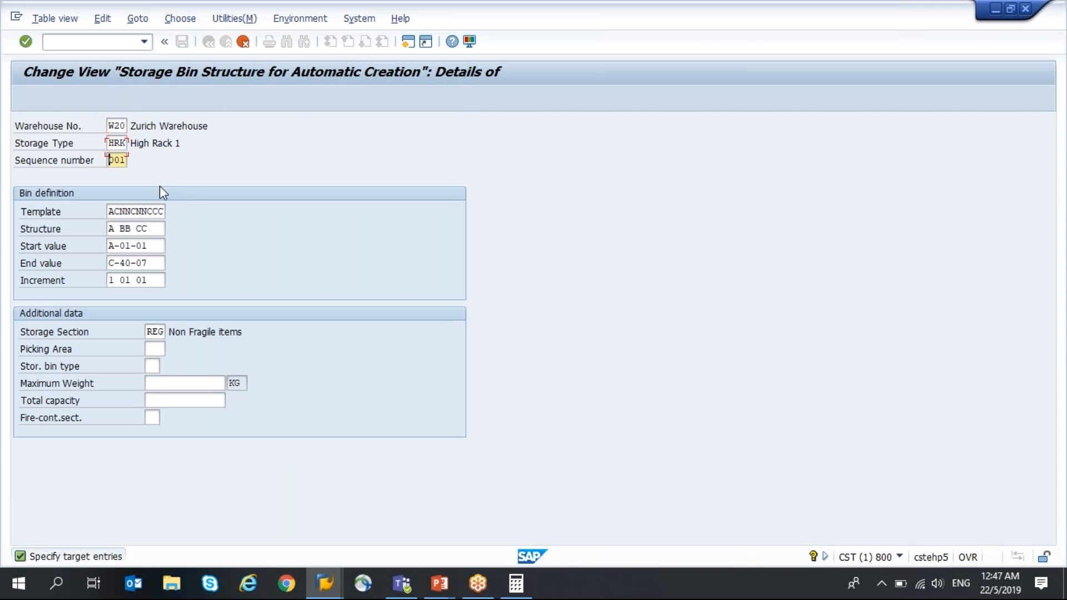
type("002")
key("Tab")
key("Tab")
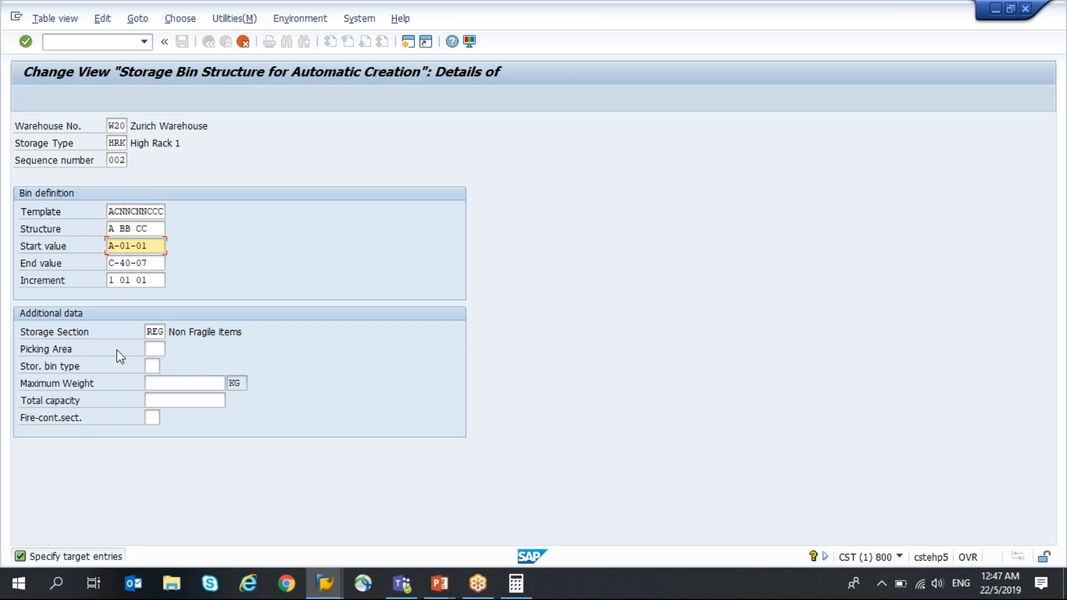
Step: Check the bin structure sequences slide and set the sequence 002 start value to A-01-08
key("alt+Tab")
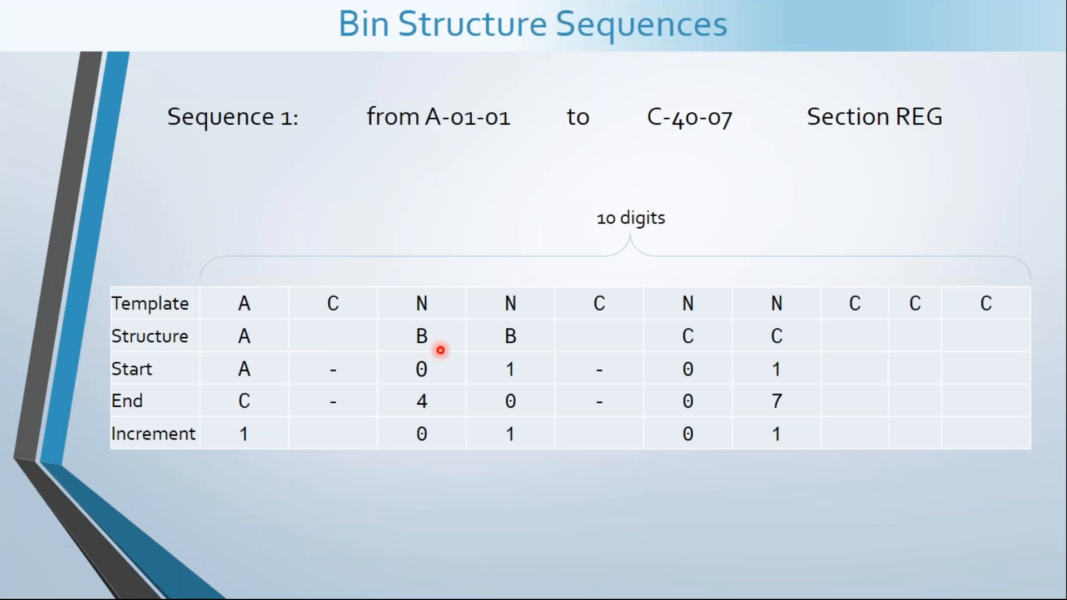
key("Left")
key("Left")
key("Left")
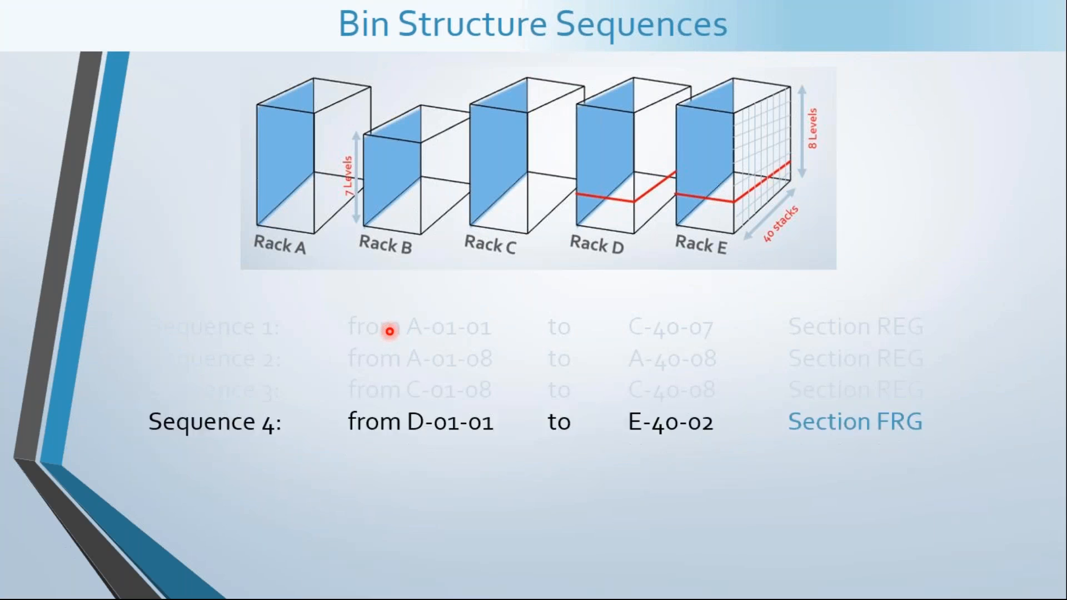
key("alt+Tab")
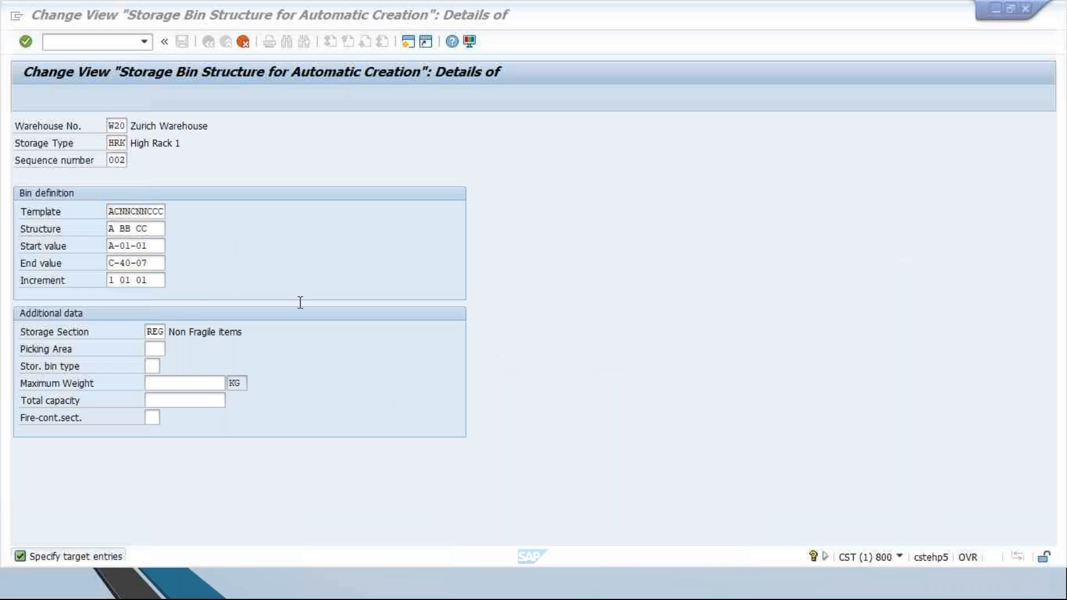
key("Right")
key("Right")
key("Right")
key("Right")
key("Right")
key("Right")
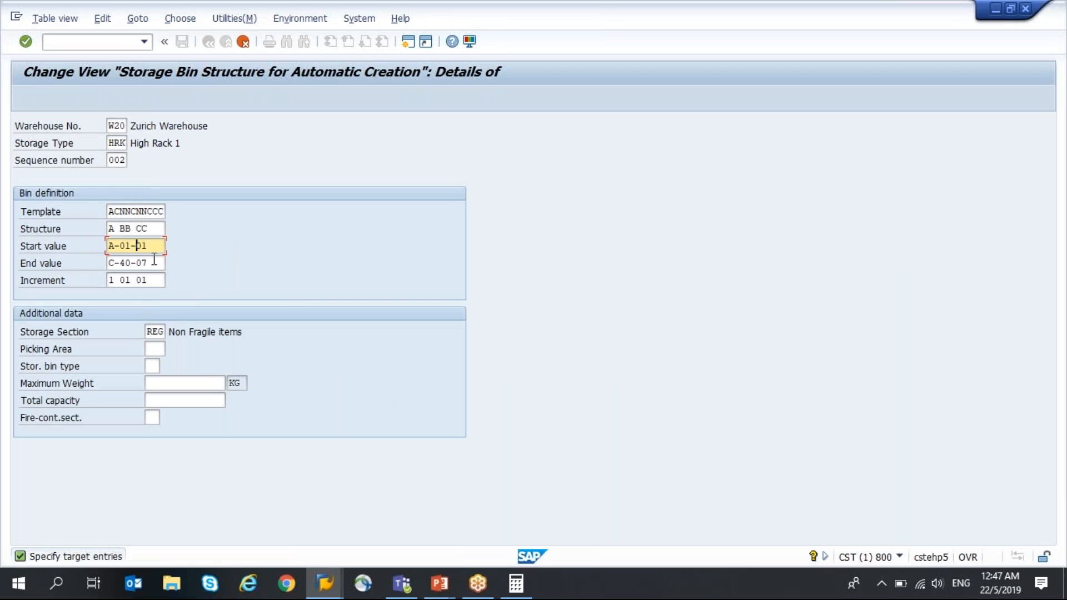
type("8")
Step: Set the end value of sequence 002 to A-40-08 and save the copied entry
left_click(154, 259)
key("BackSpace")
key("BackSpace")
key("BackSpace")
key("BackSpace")
key("BackSpace")
key("BackSpace")
key("BackSpace")
type("A-40-08")
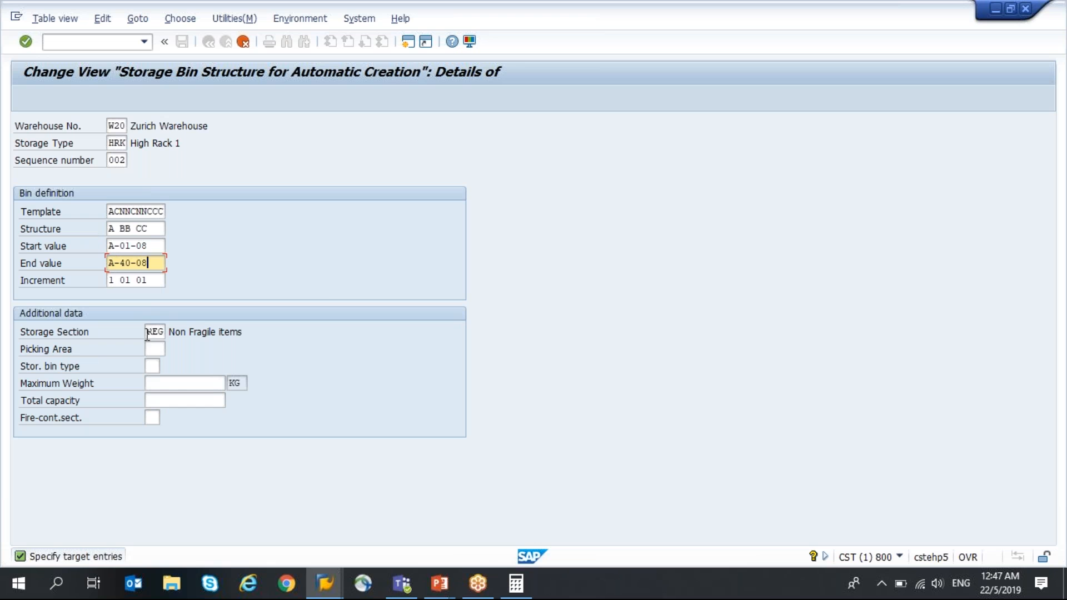
key("Return")
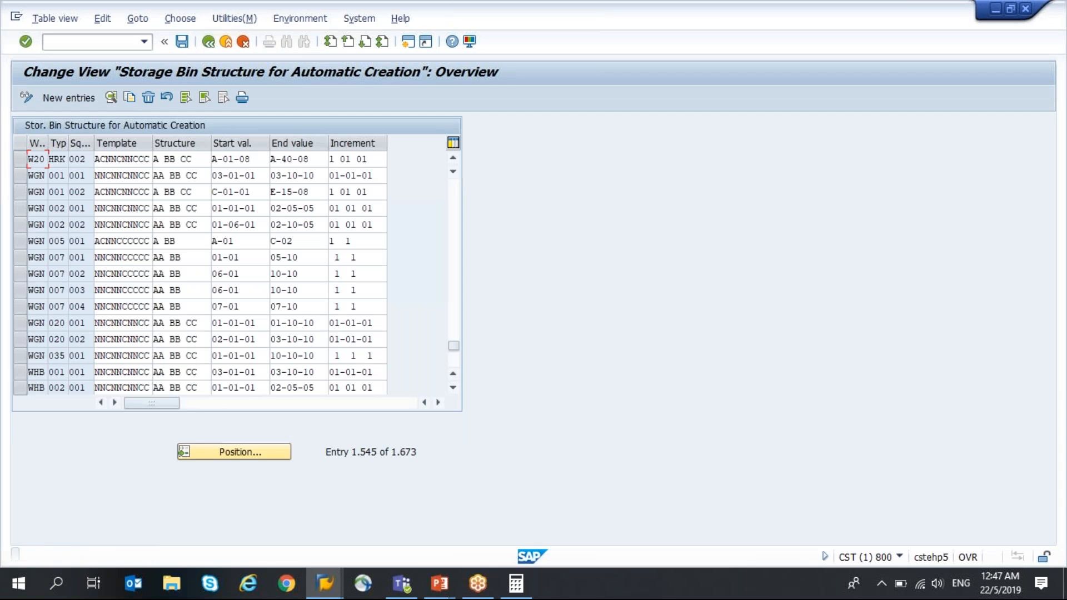
left_click(183, 42)
Step: Start a copy of the W20 HRK sequence 002 entry and look up the Sequence 3 range on the slide
left_click(22, 163)
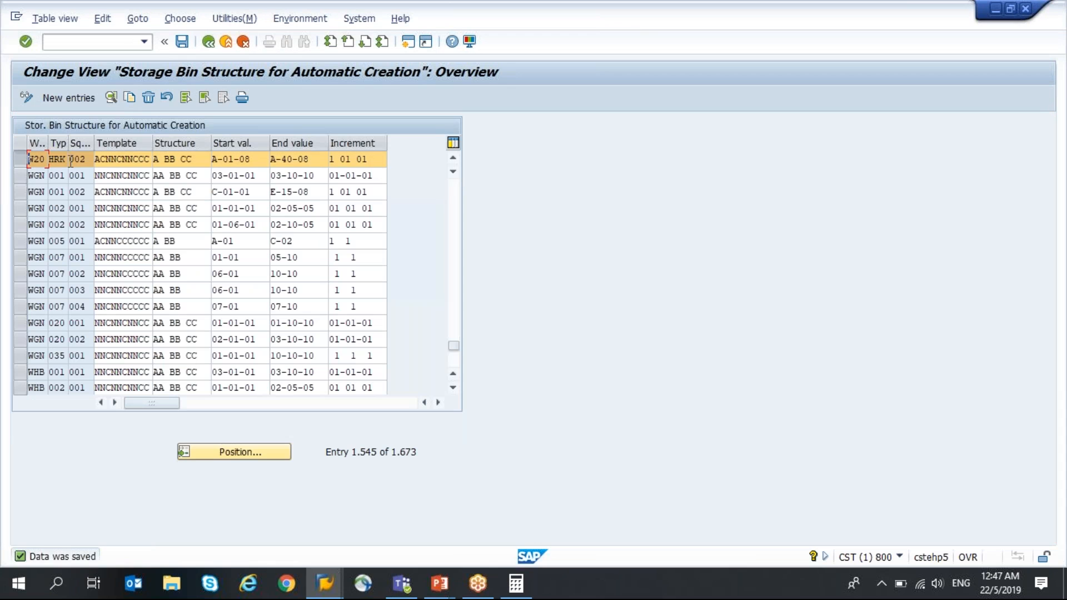
left_click(135, 97)
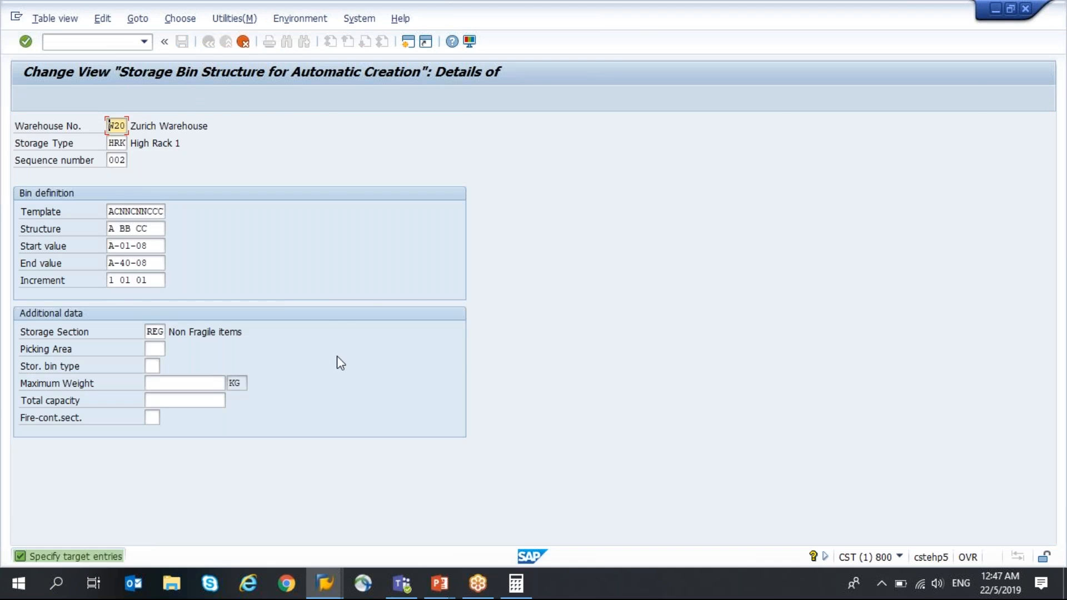
key("alt+Tab")
key("Tab")
key("Tab")
left_click(327, 300)
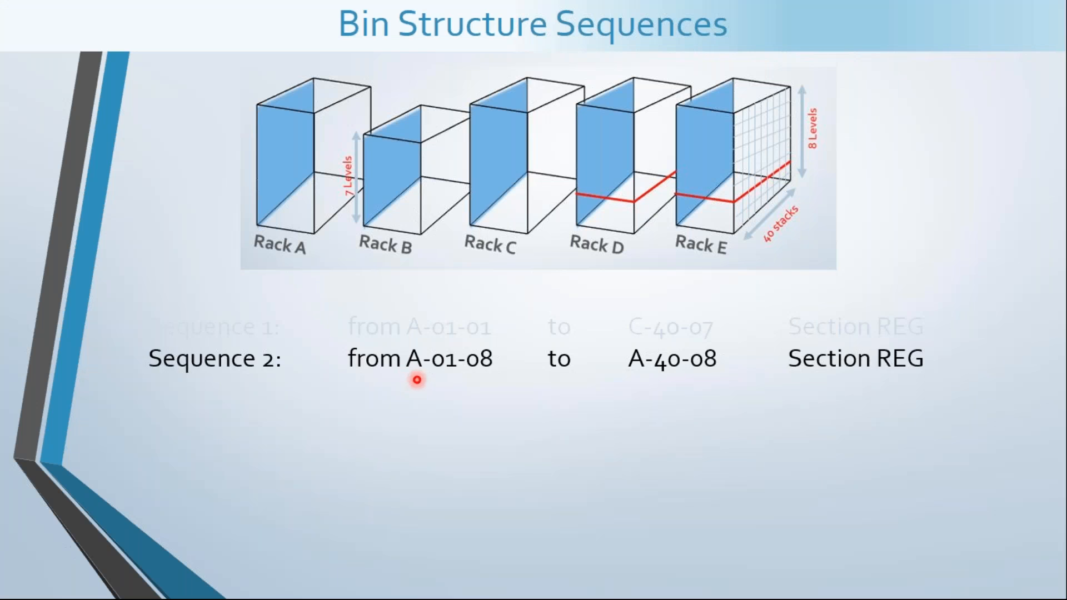
left_click(402, 391)
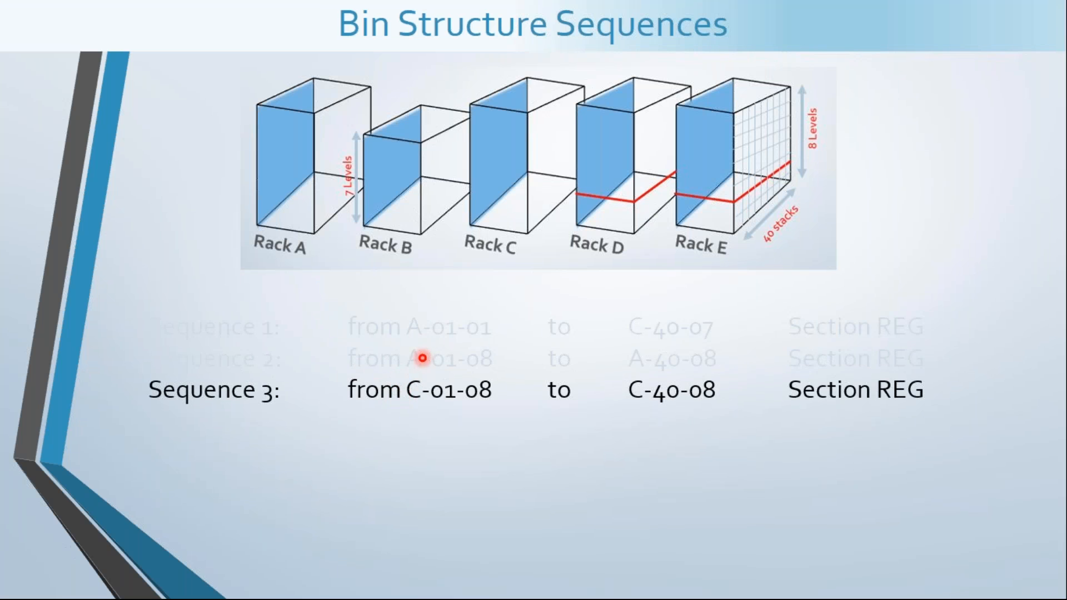
key("alt+Tab")
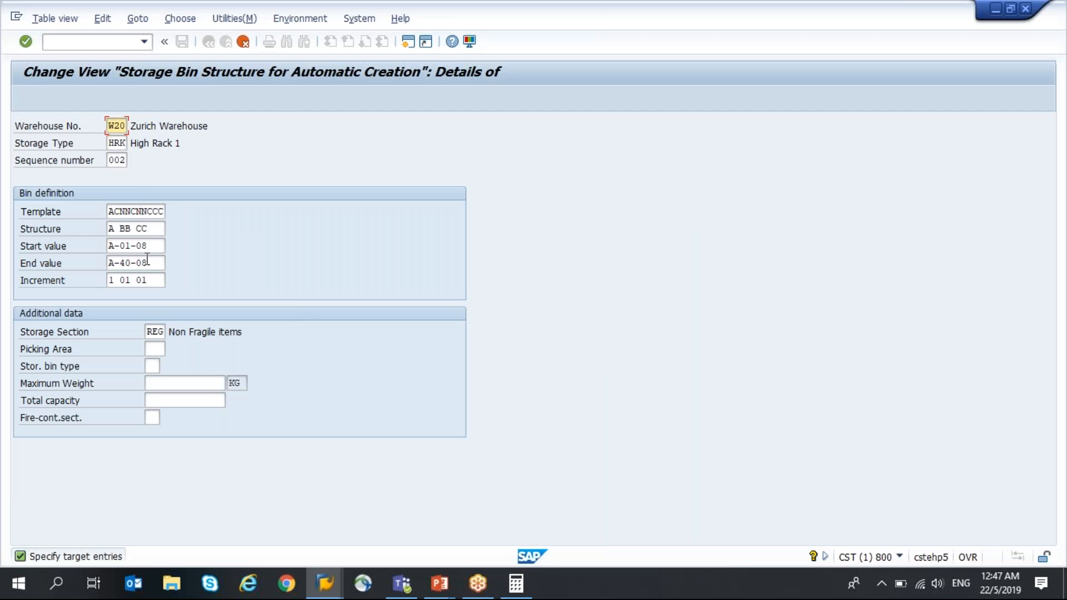
Step: Set the copied entry's start value to C-01-08 and its end value to C-40-08
left_click(112, 245)
key("BackSpace")
type("C")
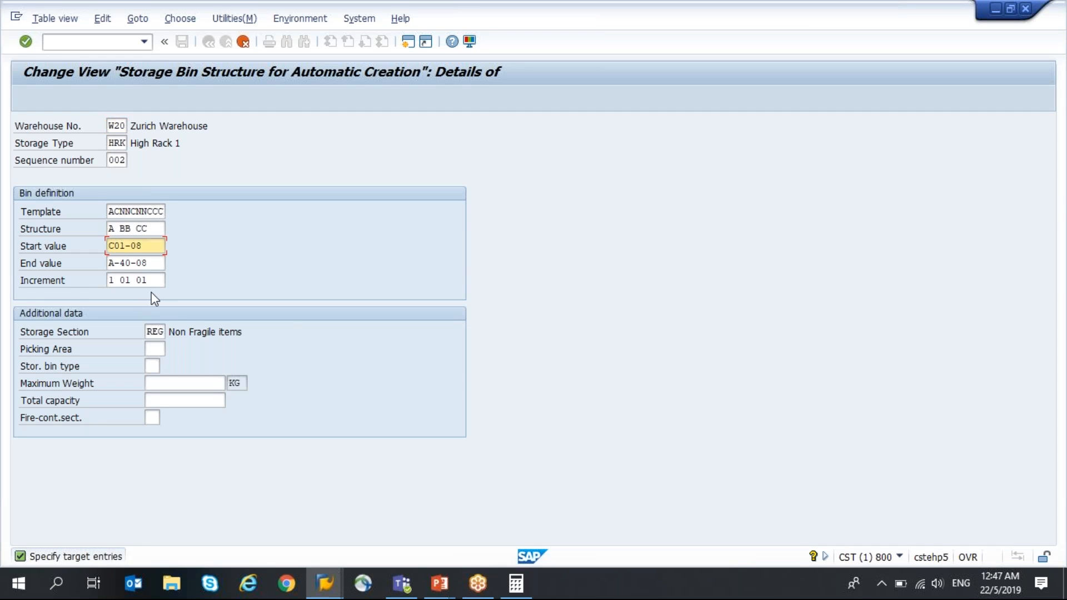
key("Insert")
type("-")
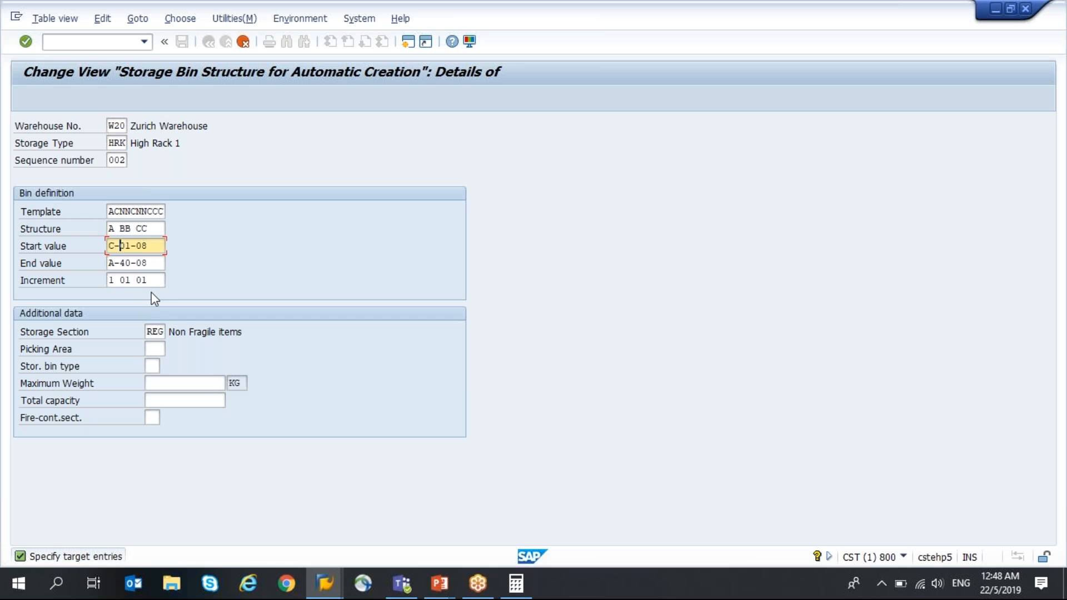
left_click(109, 263)
key("Delete")
type("C")
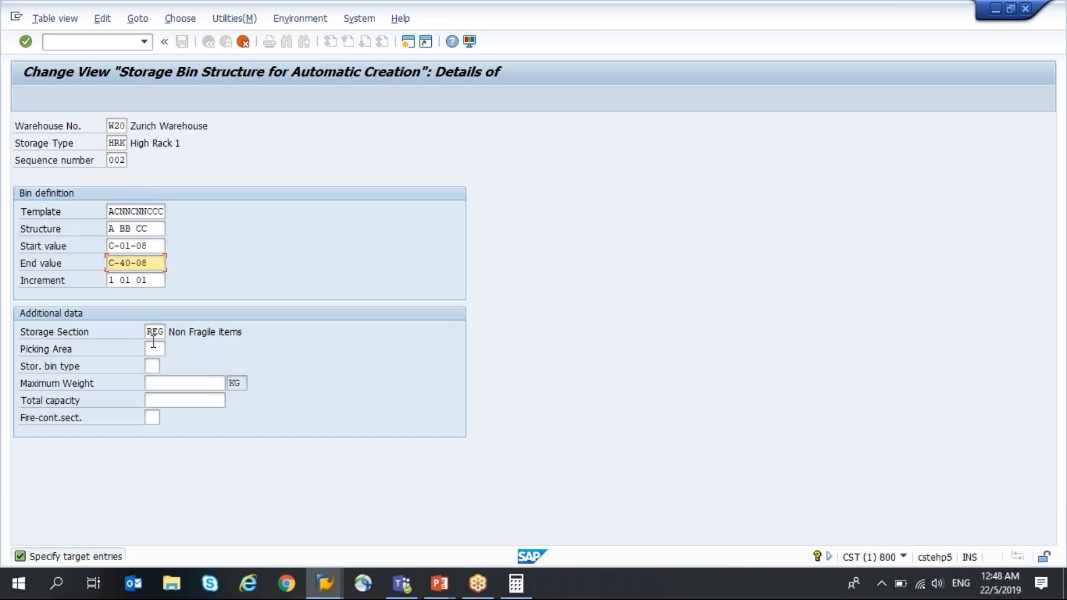
Step: Set the copied entry's sequence number to 003 and save it
key("Return")
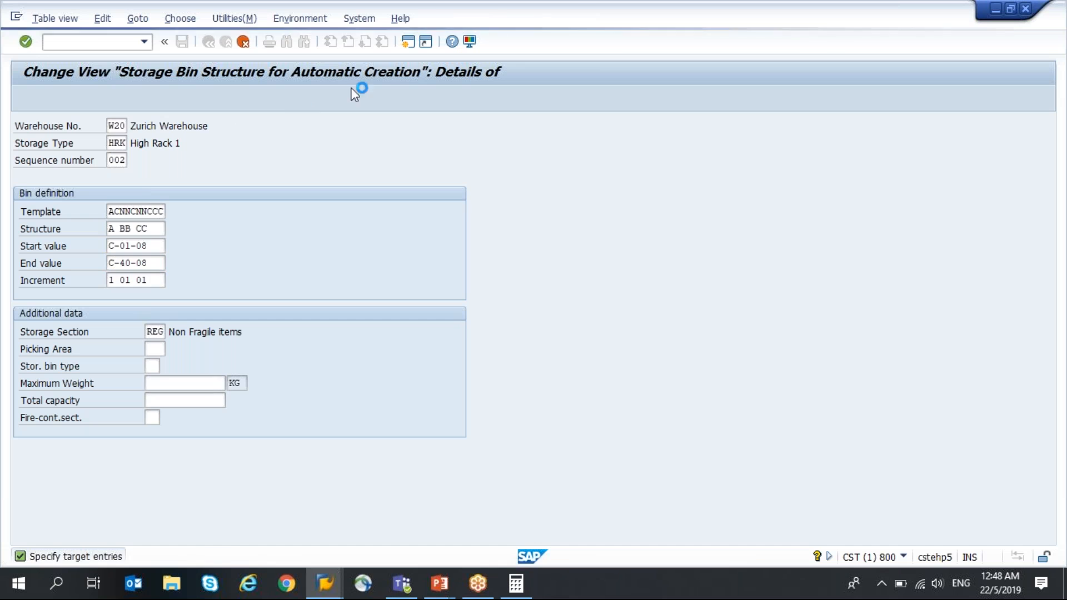
key("Tab")
key("Tab")
type("003")
key("Return")
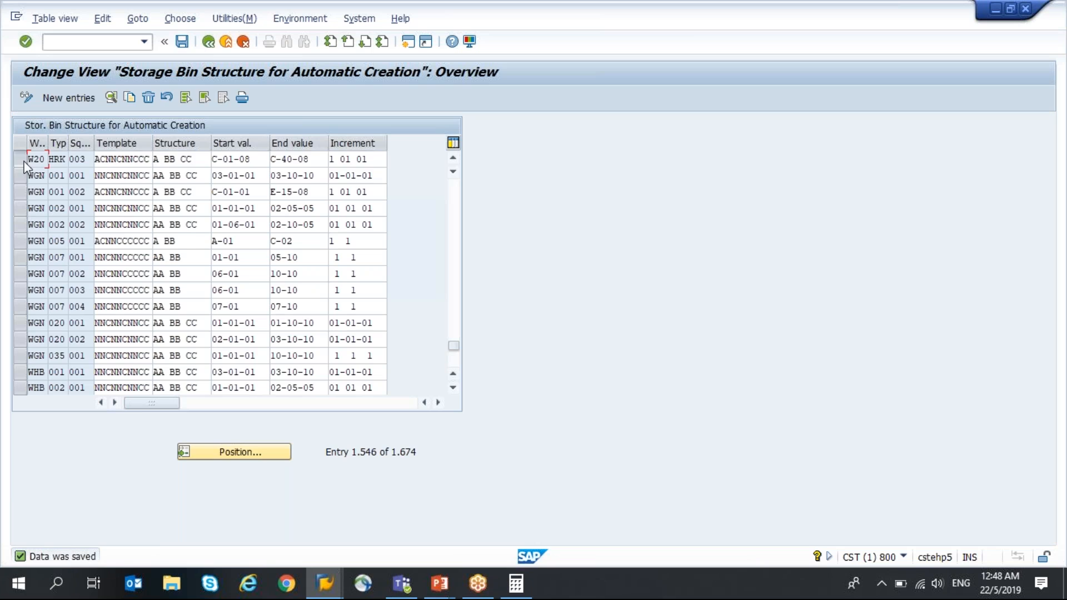
Step: Copy the W20 HRK sequence 003 entry and give the copy sequence number 004
left_click(20, 159)
left_click(131, 99)
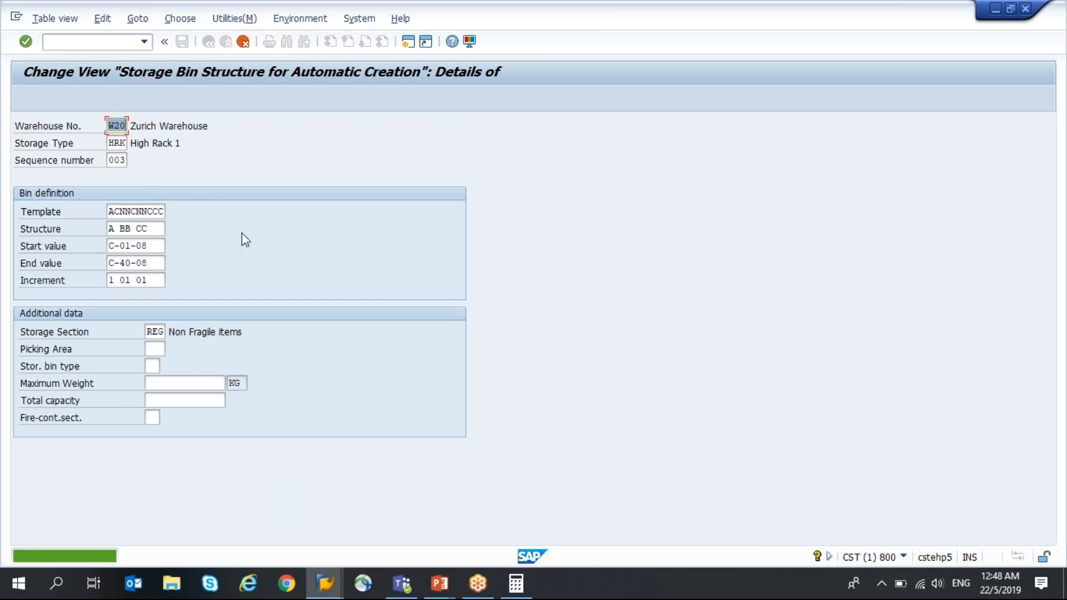
key("Tab")
key("Tab")
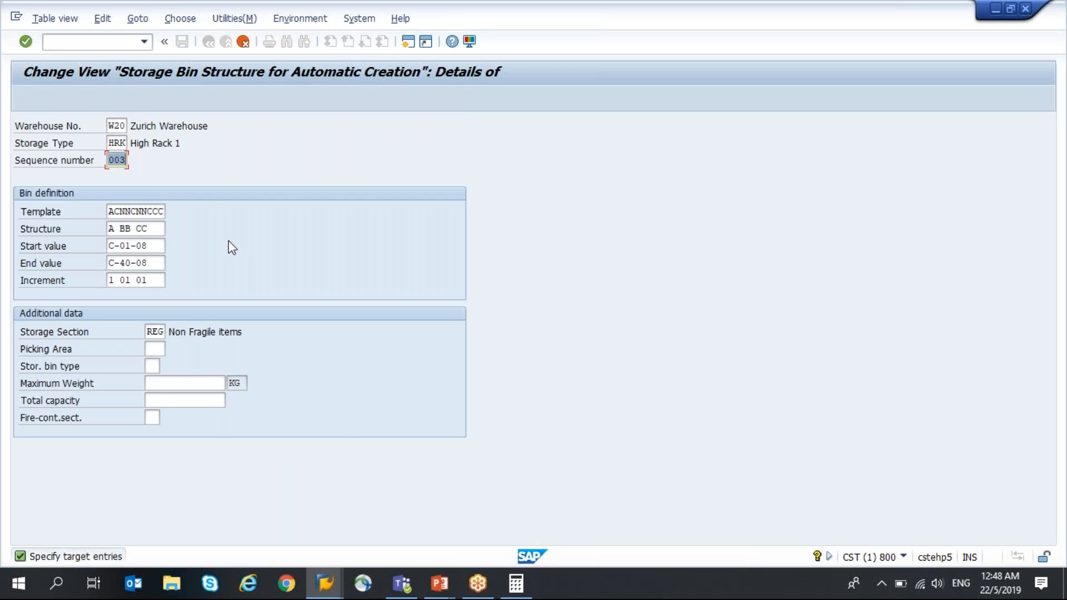
type("004")
Step: Set the start value of sequence 004 to D-01-01 and its end value to E-40-02
left_click(111, 246)
key("Delete")
type("D")
key("Right")
key("Right")
key("Right")
key("Right")
key("Right")
key("Delete")
type("1")
key("Tab")
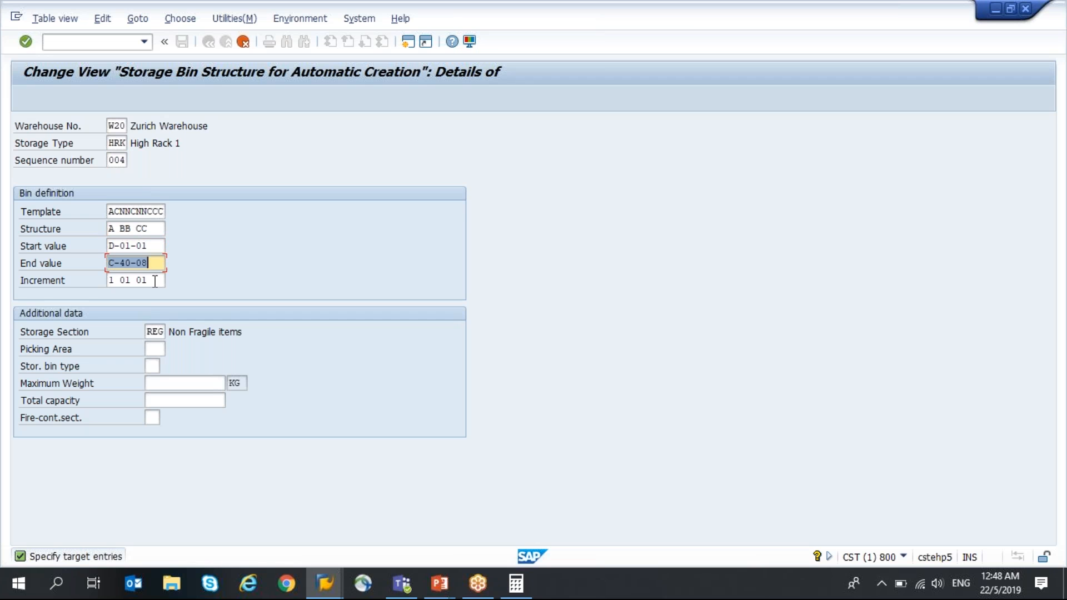
type("E-40-02")
Step: Assign storage section FRG to sequence 004 and save the copied entry
left_click(151, 335)
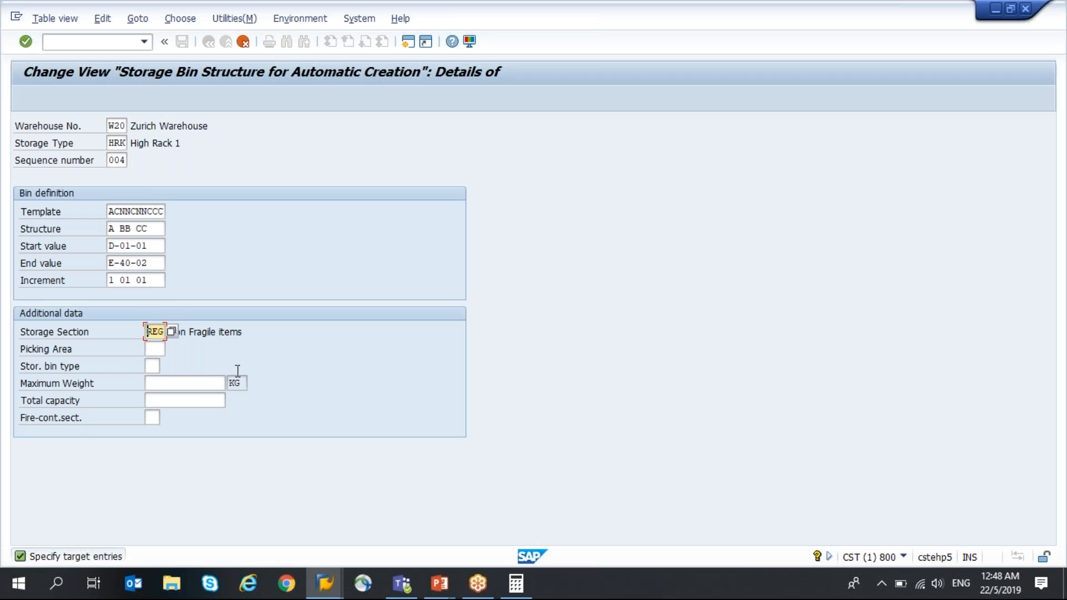
key("Delete")
key("Delete")
key("Delete")
type("FRG")
key("Return")
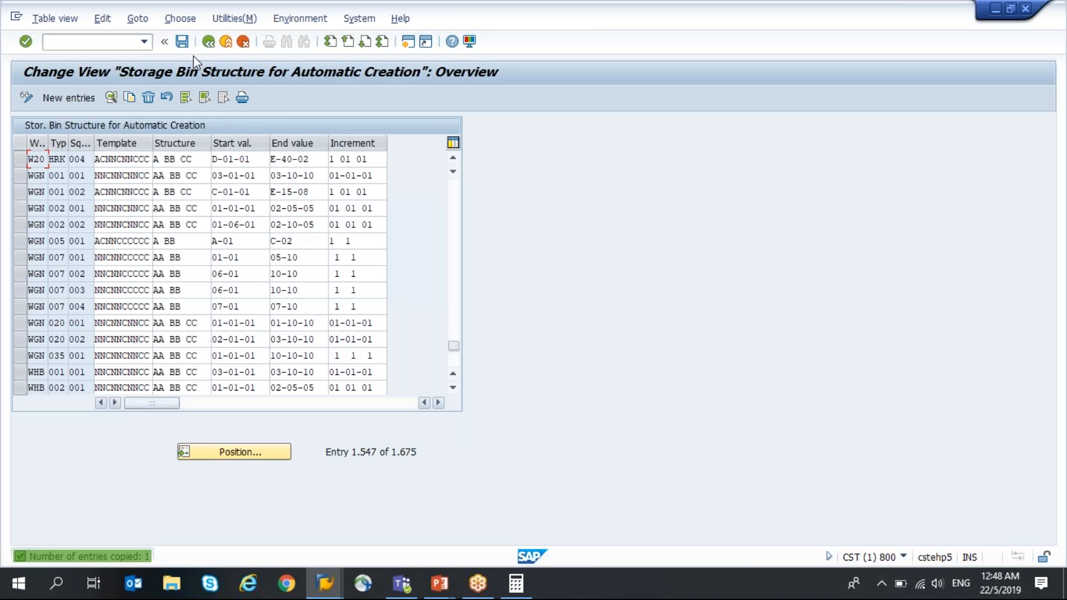
left_click(181, 41)
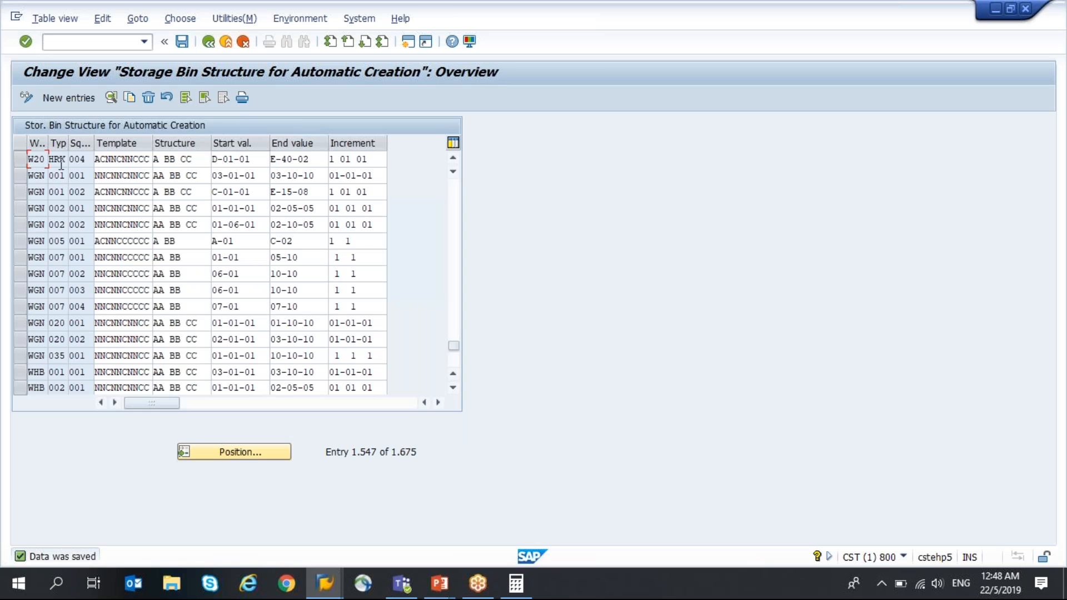
Step: Copy the W20 HRK sequence 004 entry and give the copy sequence number 005
left_click(22, 159)
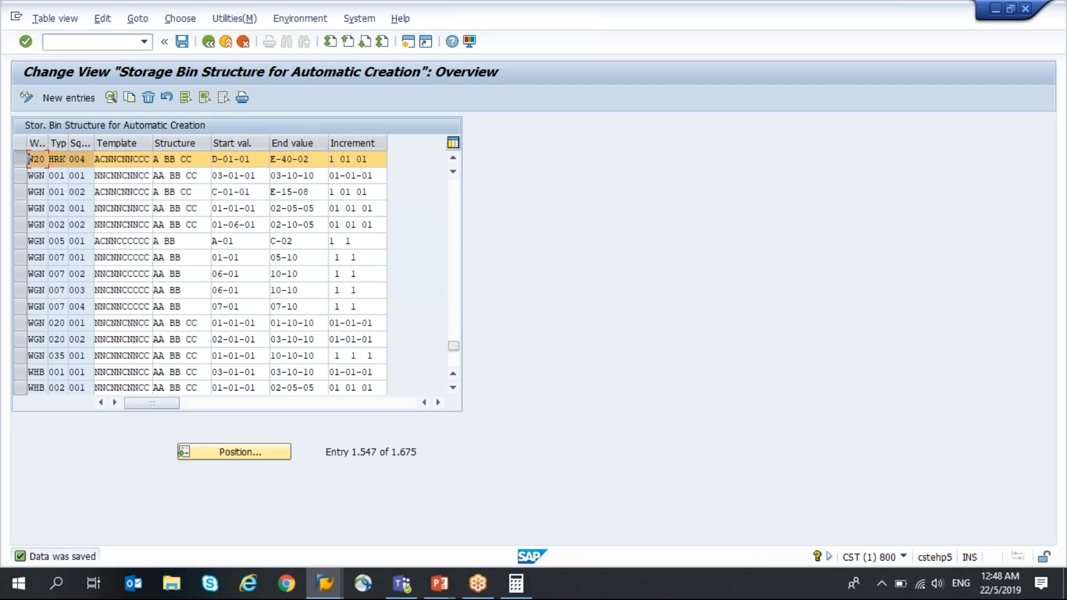
left_click(129, 97)
type("005")
key("Tab")
key("Tab")
key("Tab")
Step: Set the start value of sequence 005 to D-01-03 and its end value to E-40-08
key("Right")
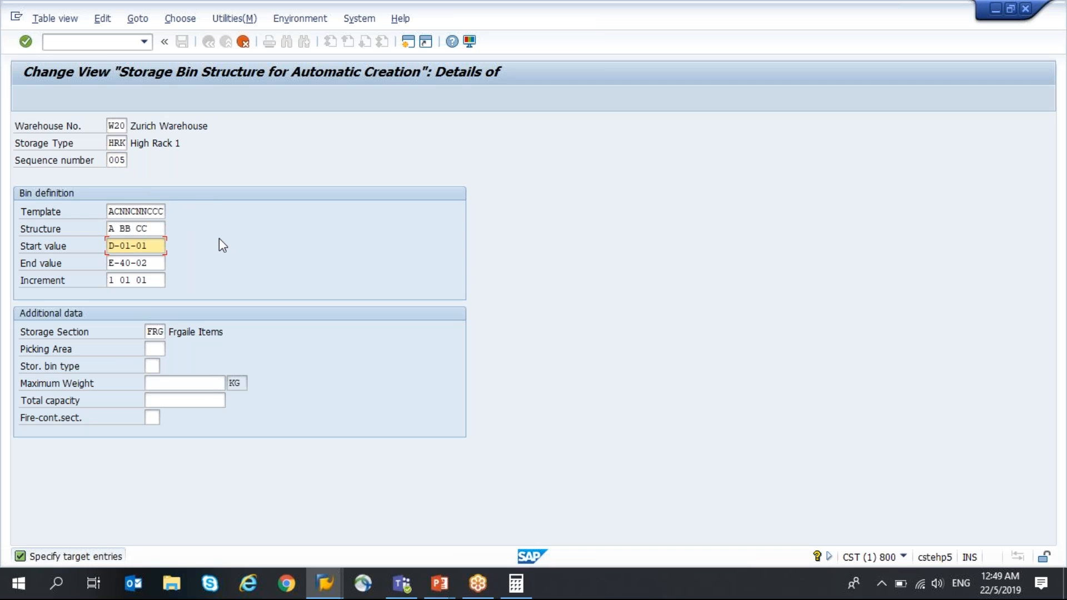
key("Left")
key("Left")
key("Left")
key("Left")
key("Right")
key("Right")
key("Delete")
type("3")
key("Tab")
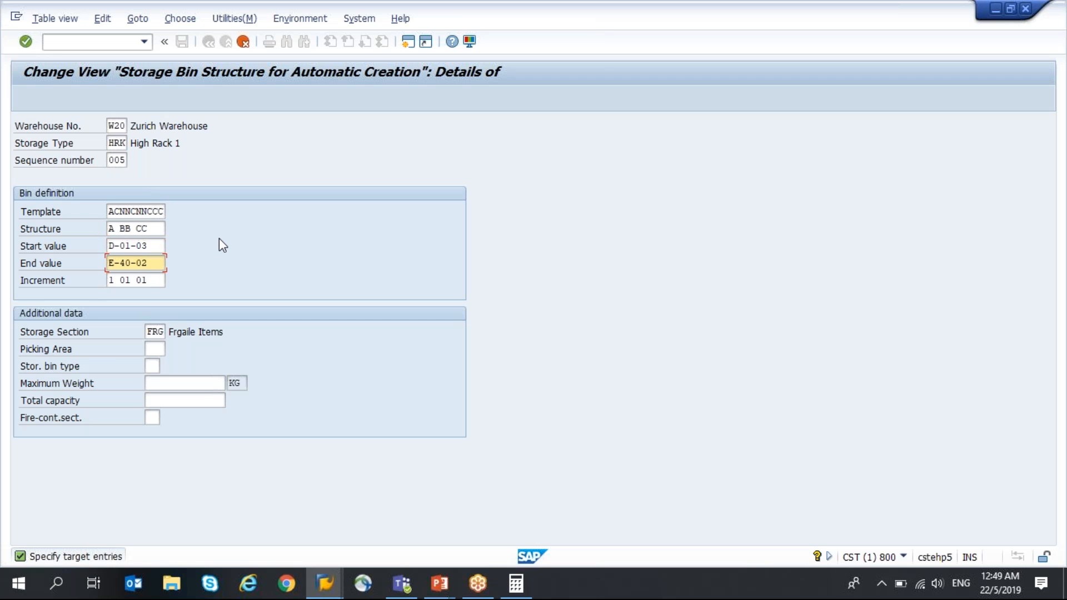
key("BackSpace")
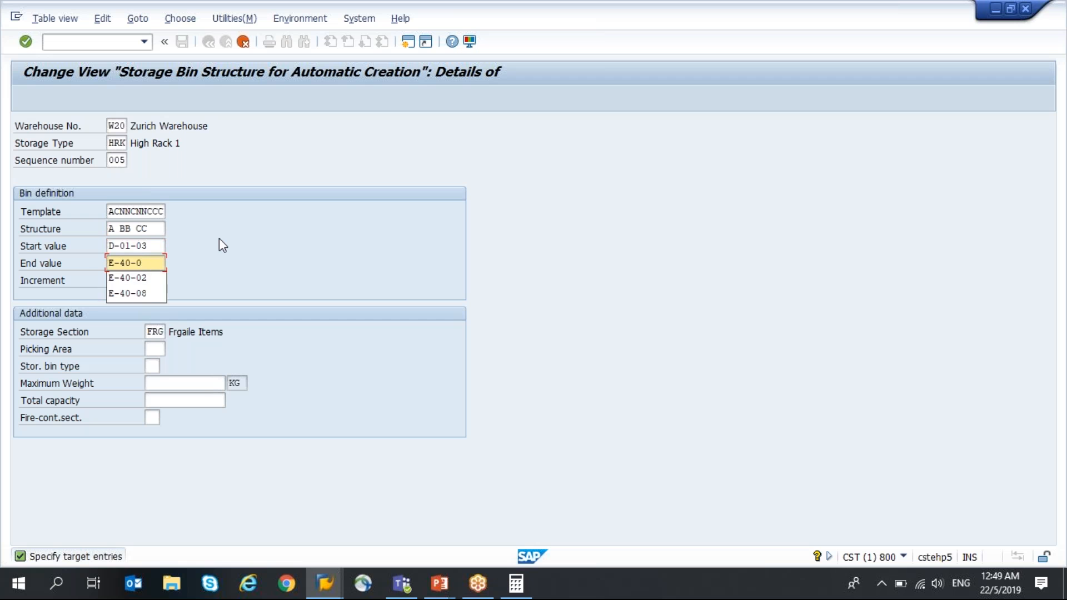
type("8")
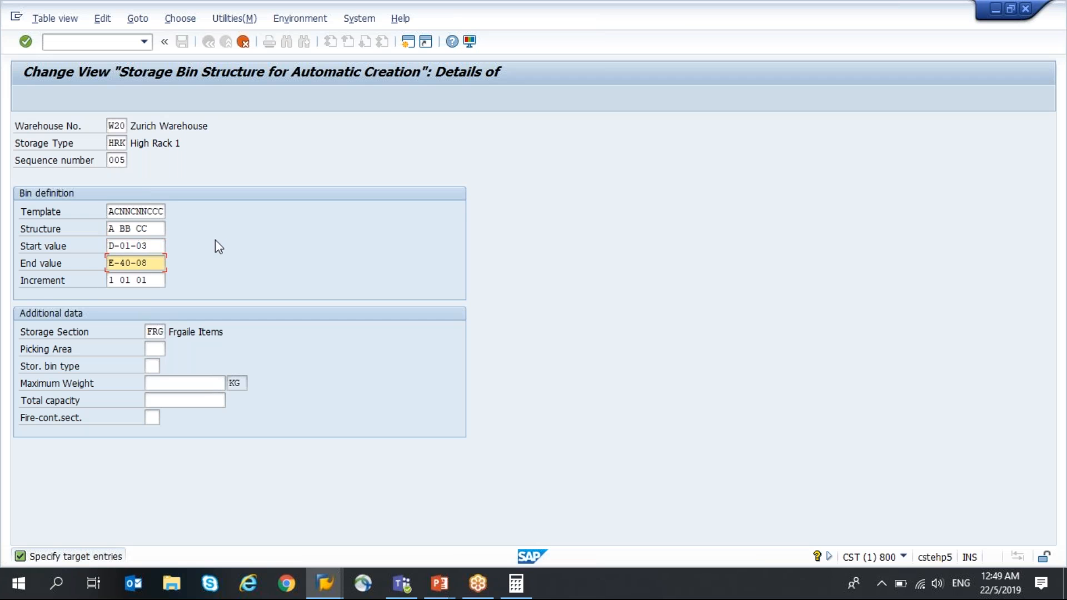
Step: Assign storage section REG to sequence 005 and save the copied entry
left_click(160, 331)
key("BackSpace")
key("BackSpace")
type("RE")
key("Return")
key("Return")
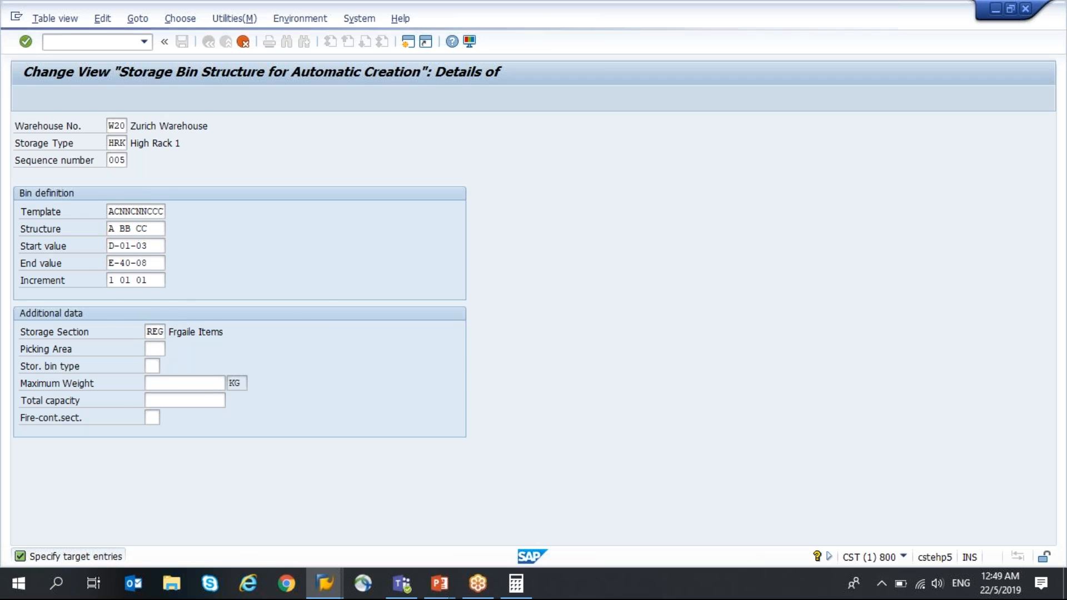
key("ctrl+s")
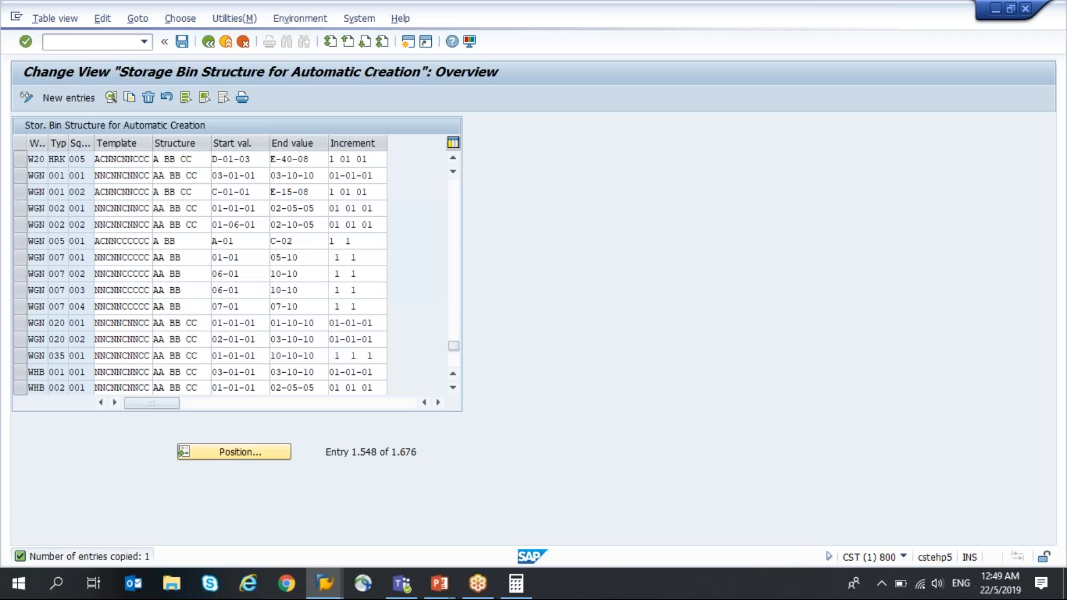
Step: Switch to the PowerPoint slide show and review the Bin Structure Sequences slide against the entries made
key("alt+Tab")
key("Tab")
key("Tab")
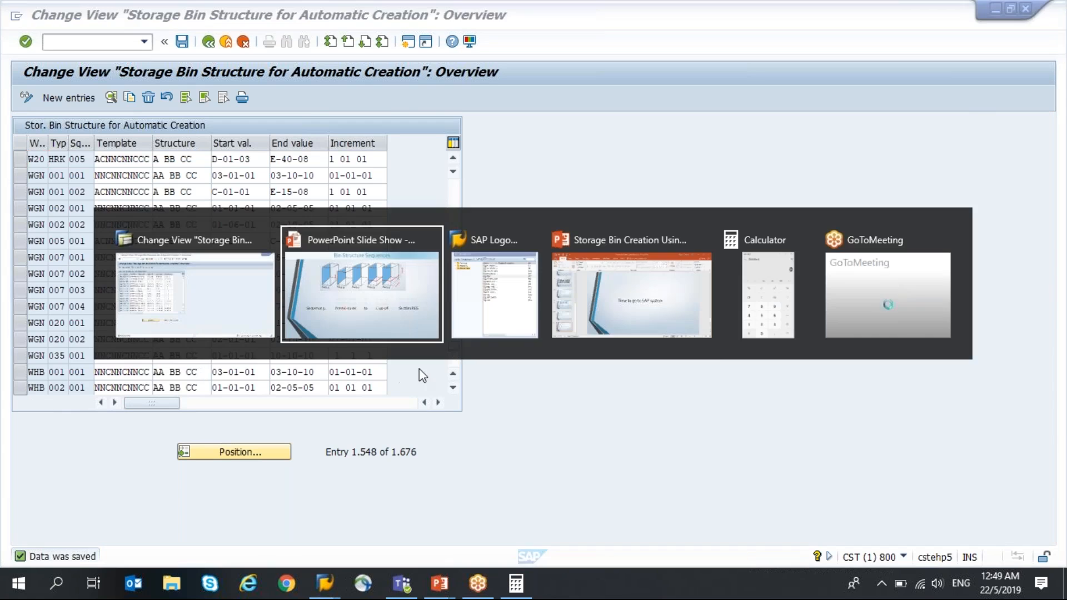
key("alt+Tab")
key("Tab")
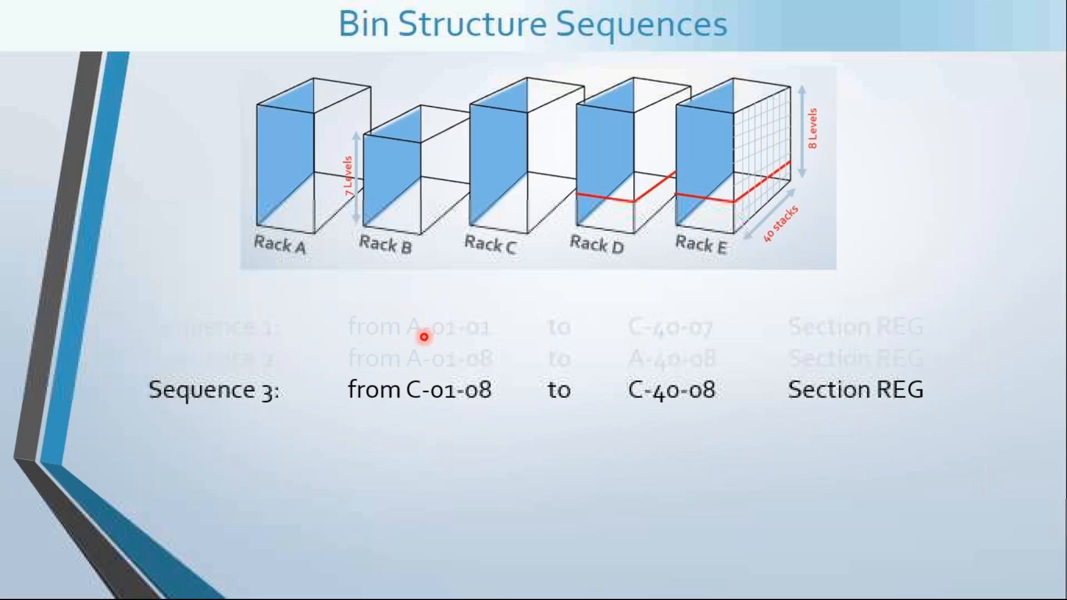
key("Right")
key("Right")
key("Left")
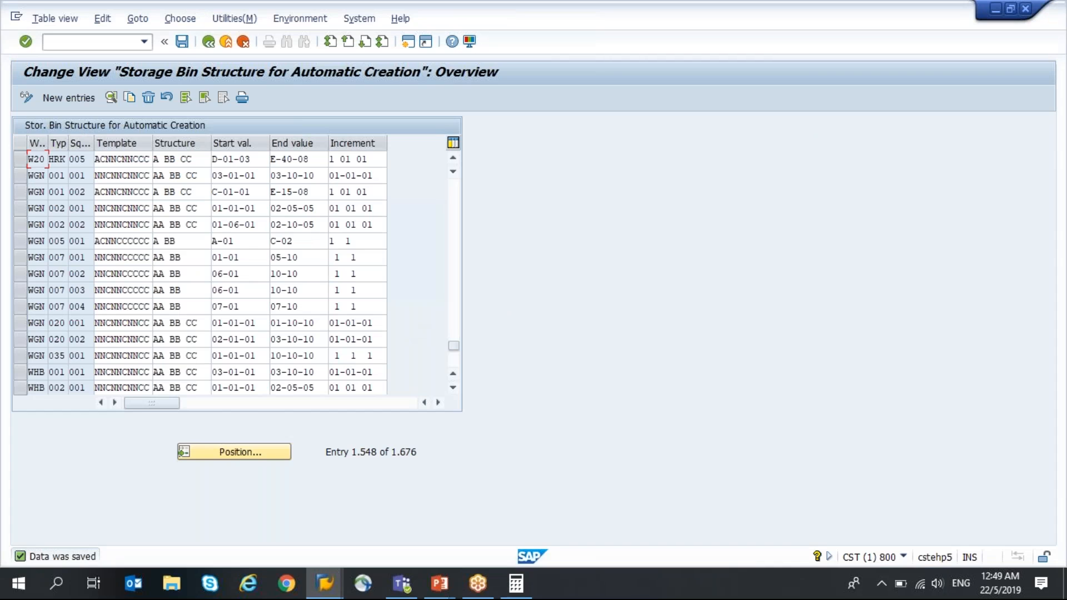
Step: Return to the IMG structure and try to open transaction LS05 in a new session
left_click(209, 42)
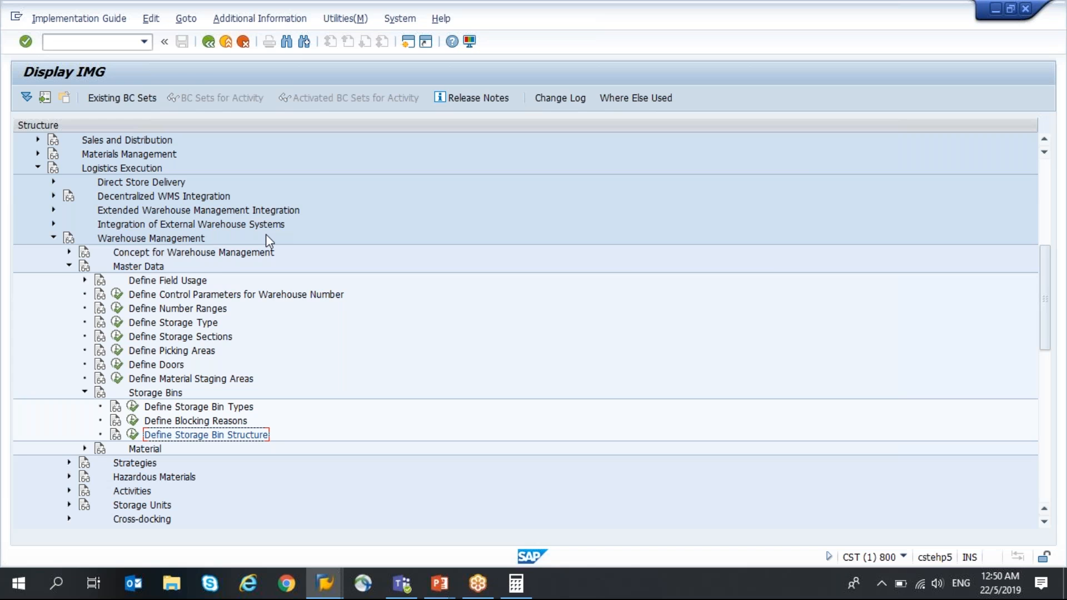
left_click(129, 41)
type("/ols05")
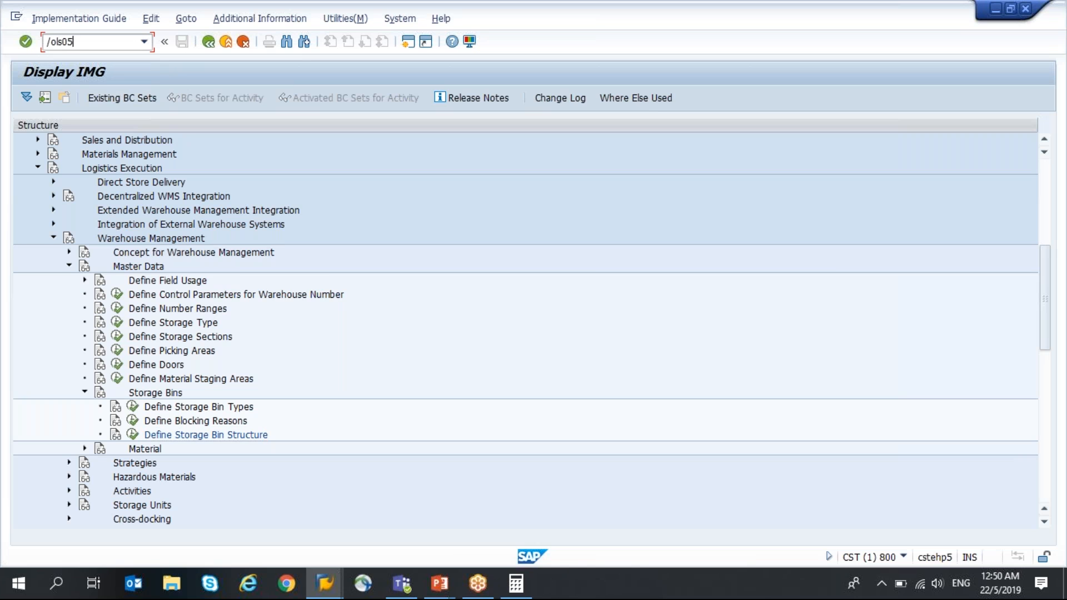
key("Return")
type("/OLS0")
key("Return")
mouse_move(333, 575)
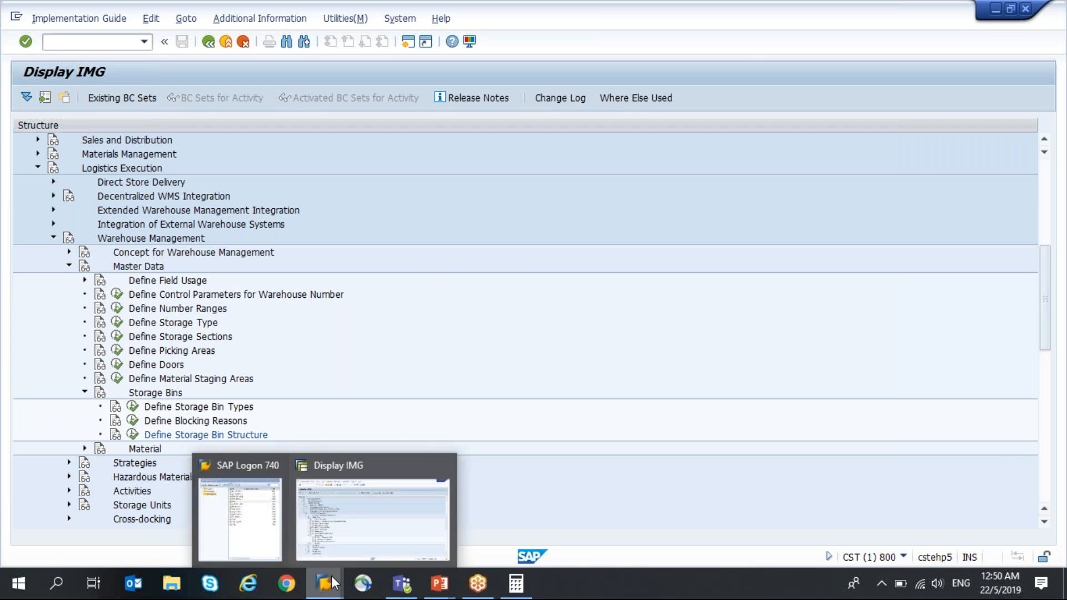
left_click(366, 507)
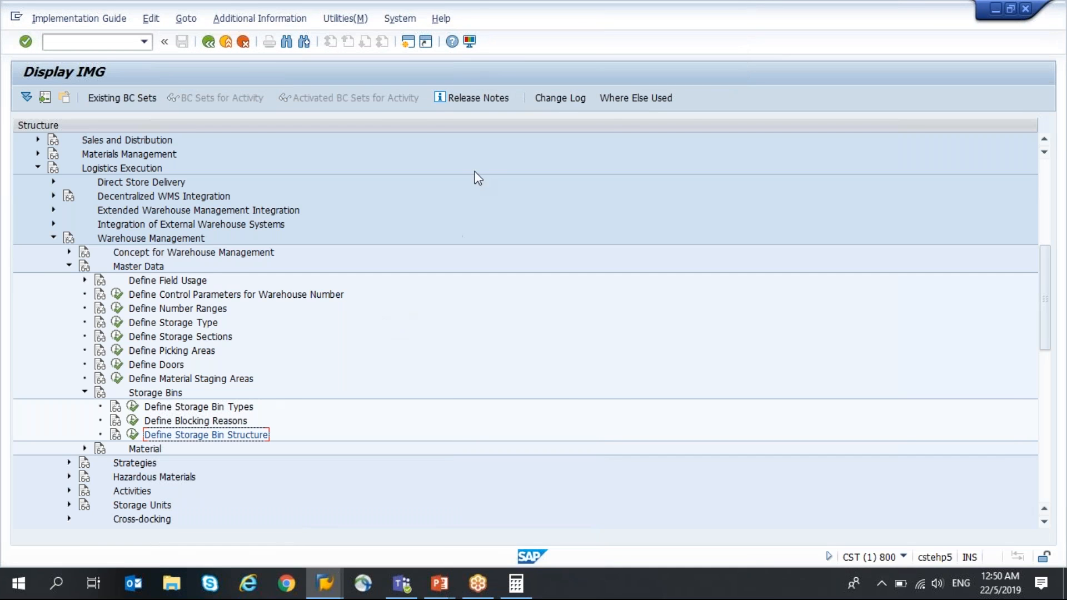
Step: Leave the IMG structure and open transaction LS05 for automatic storage bin creation in a new session
left_click(208, 42)
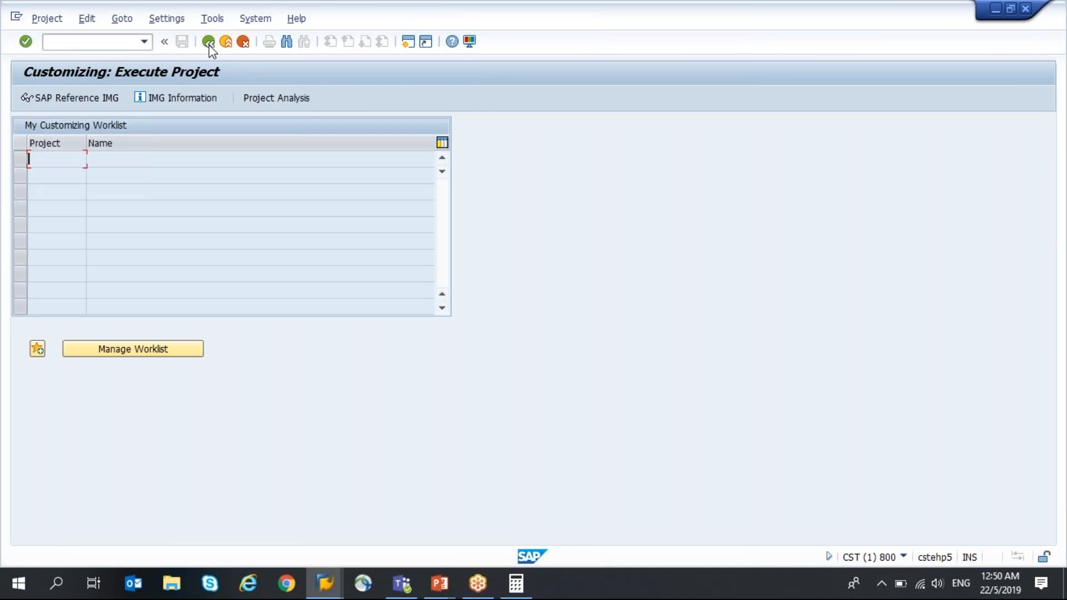
left_click(128, 41)
type("/ols05")
key("Return")
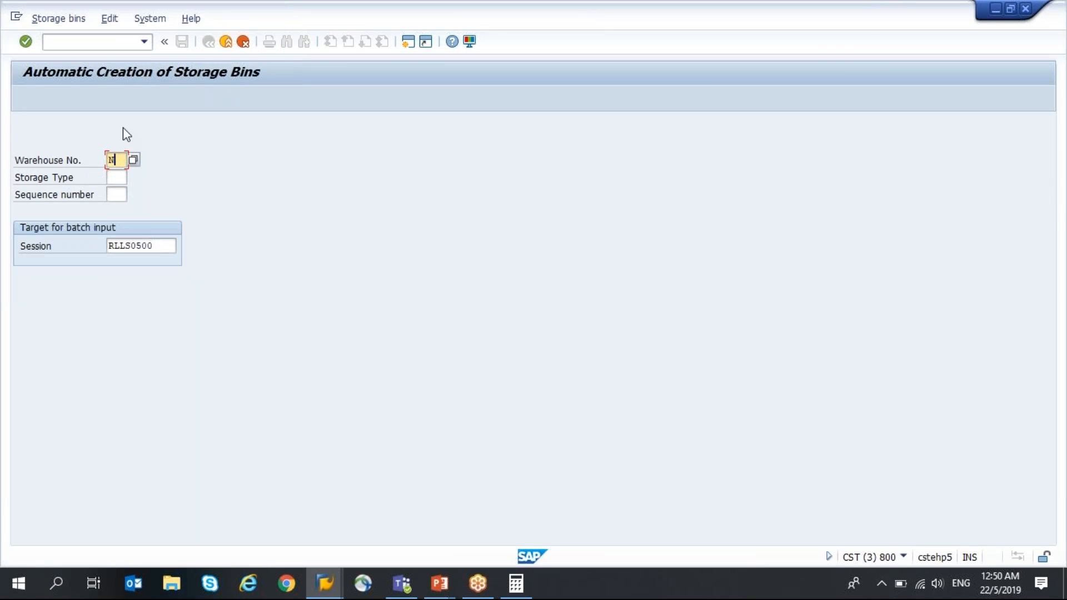
Step: List the planned storage bins for warehouse W20, storage type HRK and sequence number 001
key("BackSpace")
key("Escape")
type("w20")
key("Tab")
type("hrk")
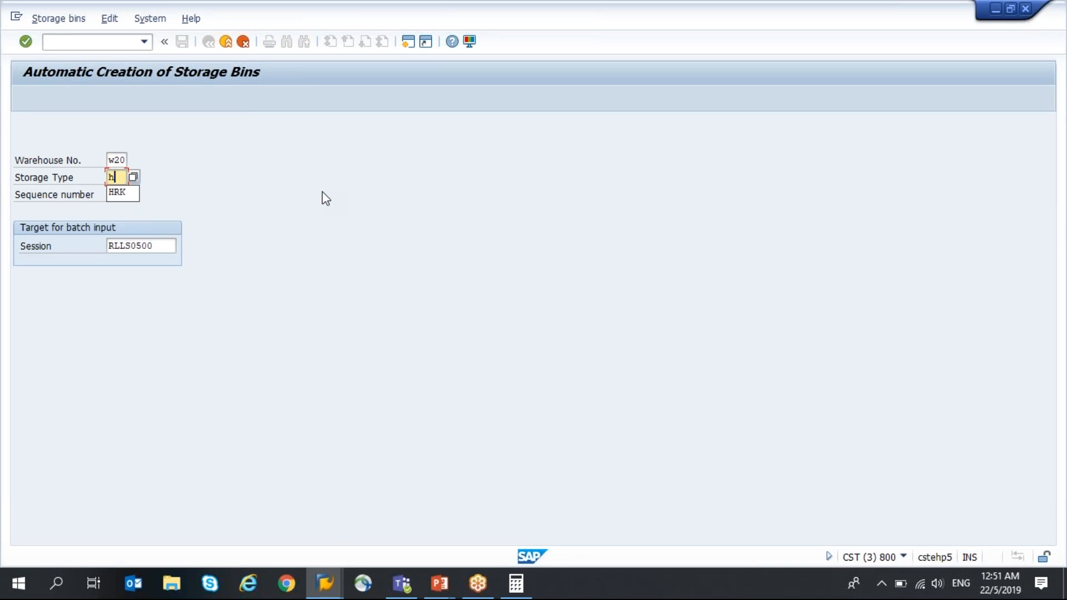
key("Tab")
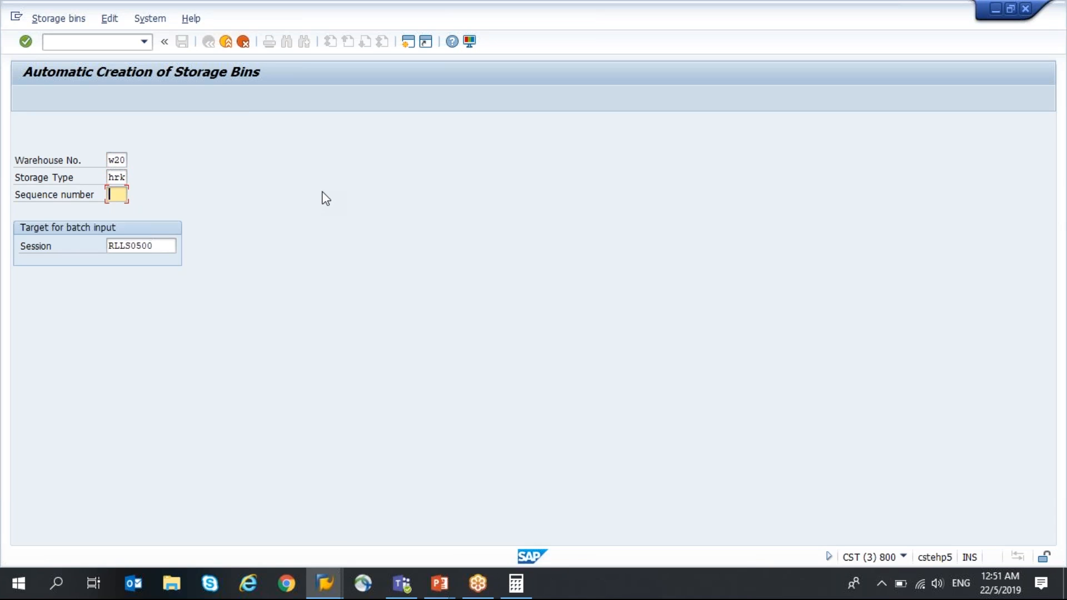
type("001")
key("Return")
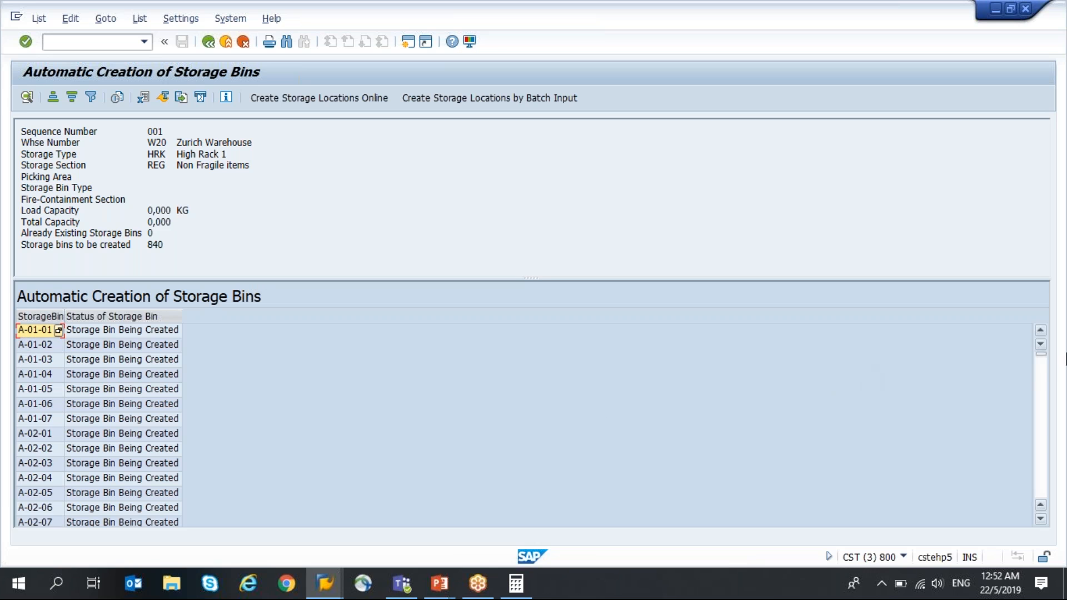
Step: Check the planned bin list of sequence 001 and create its storage bins online, confirming the creation
left_click_drag(1041, 355, 1041, 497)
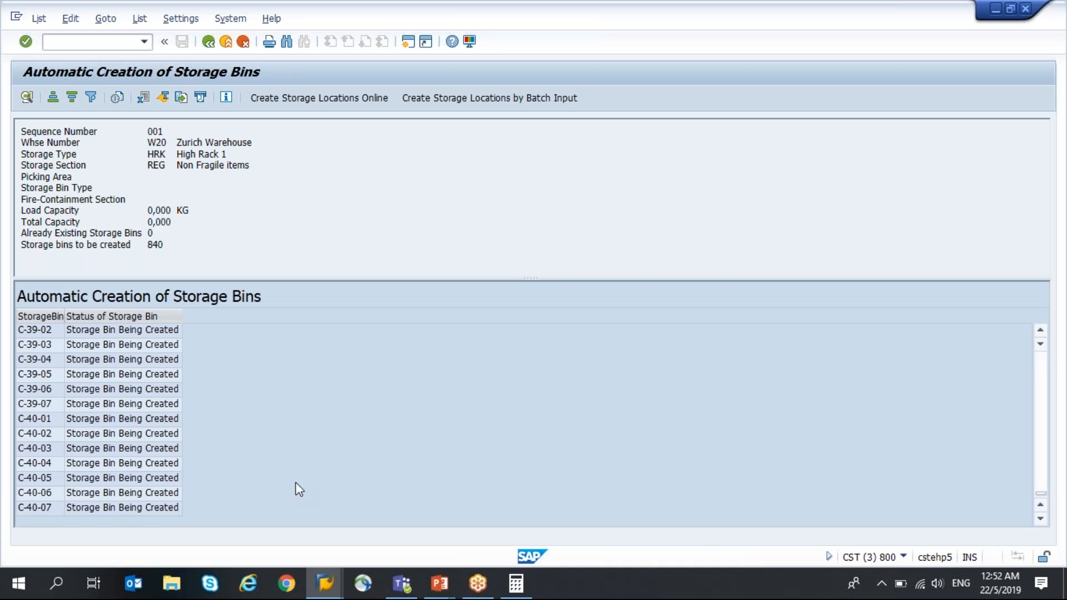
scroll(333, 378, "up", 18)
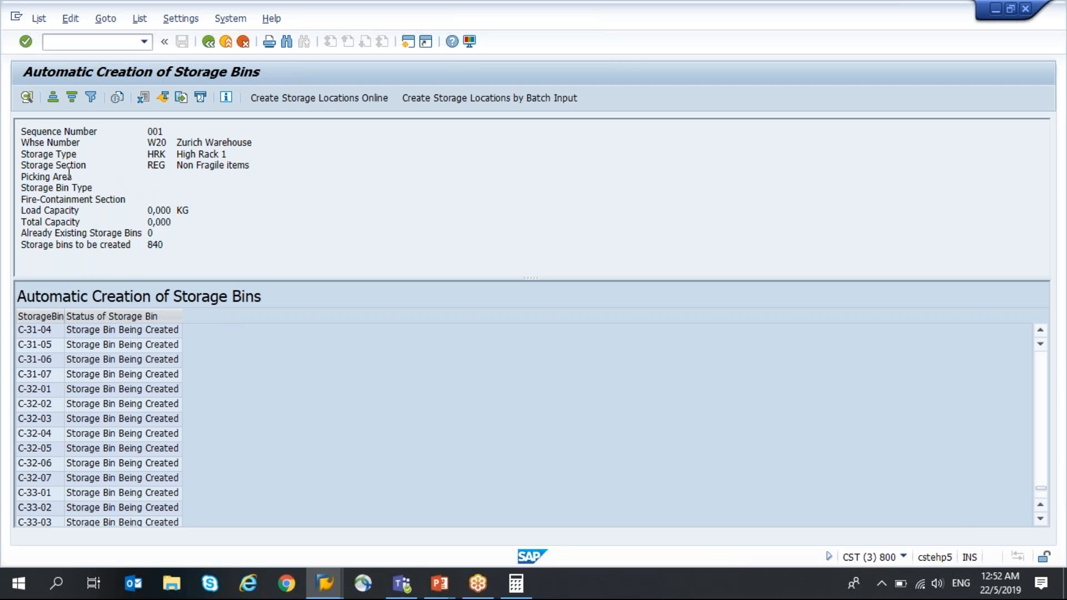
double_click(149, 166)
left_click_drag(149, 154, 166, 155)
left_click_drag(1041, 490, 1031, 355)
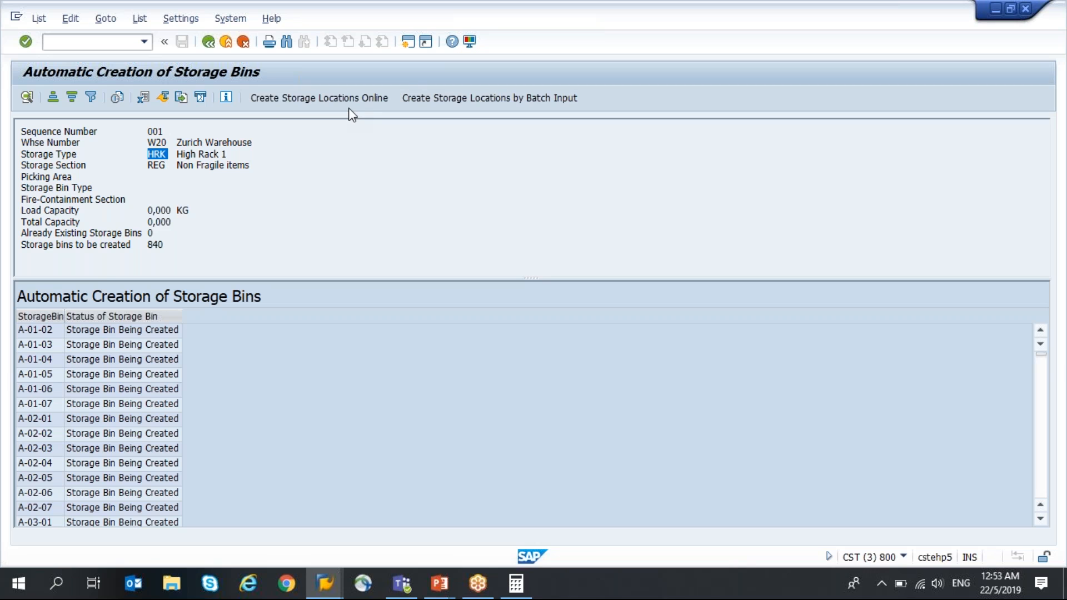
left_click(162, 248)
left_click(319, 99)
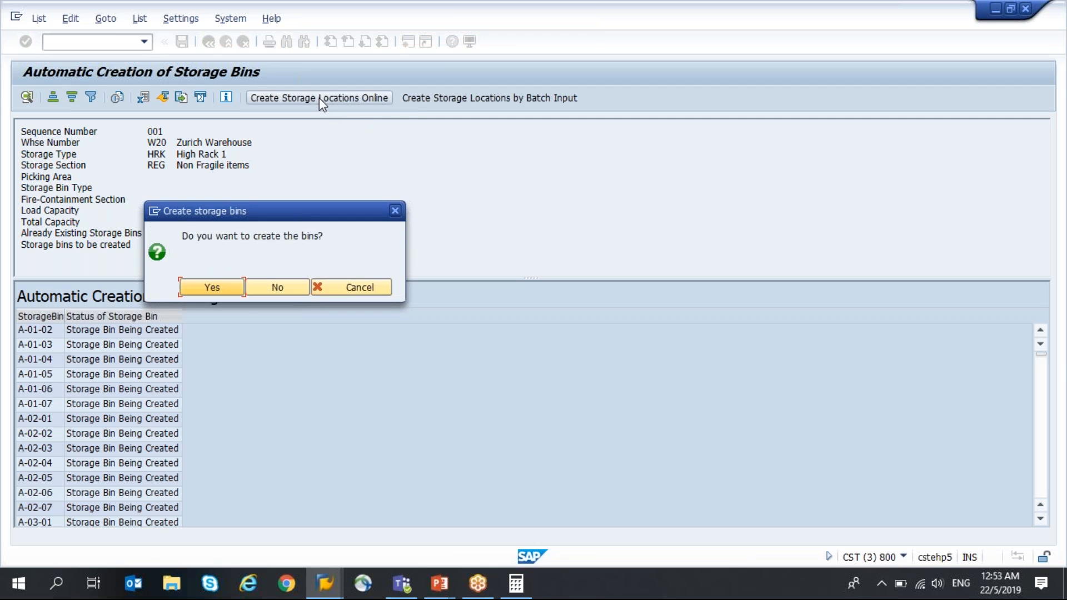
left_click(214, 287)
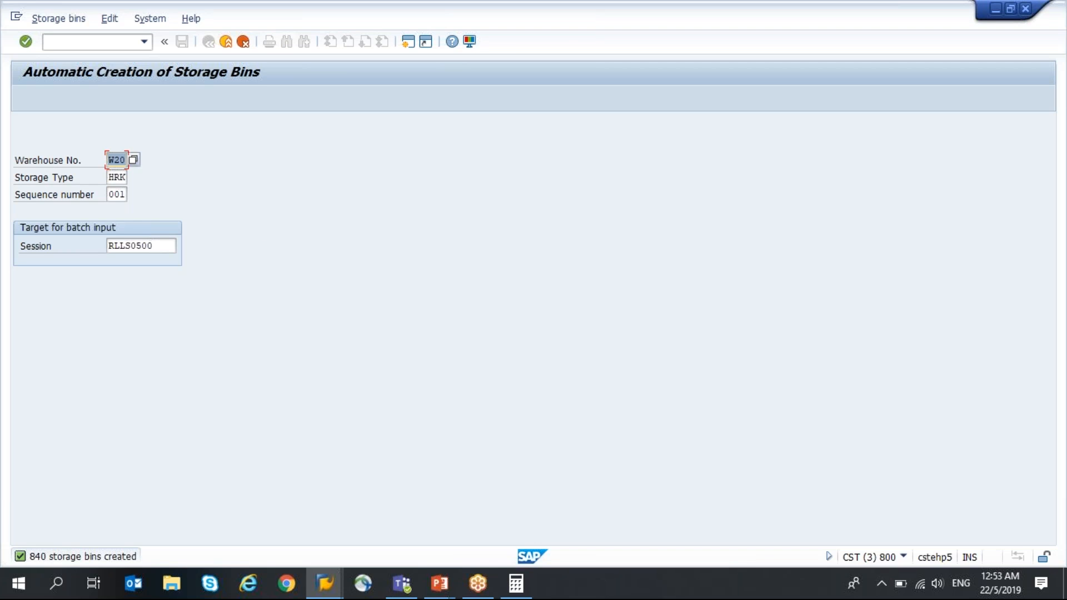
Step: Run the bin creation for W20 HRK sequence 002 and create its storage bins online
key("Tab")
key("Tab")
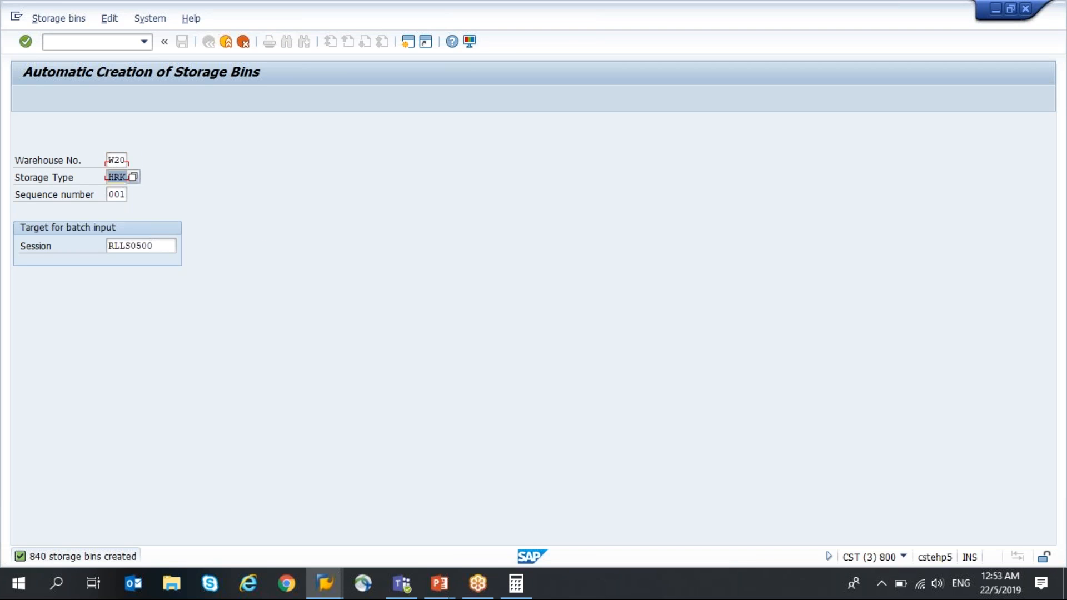
type("002")
key("F8")
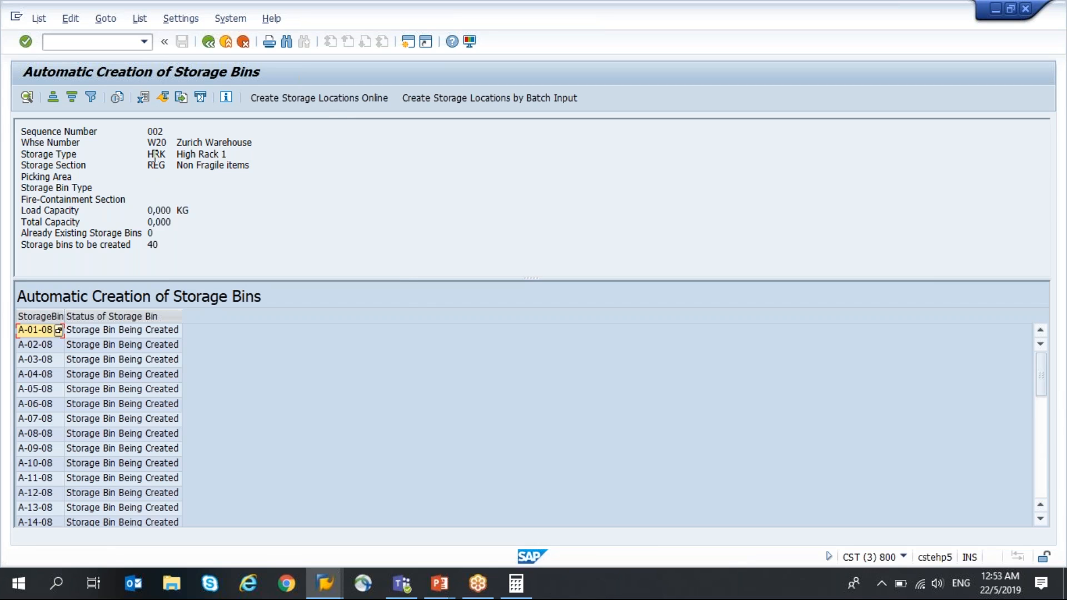
left_click(322, 99)
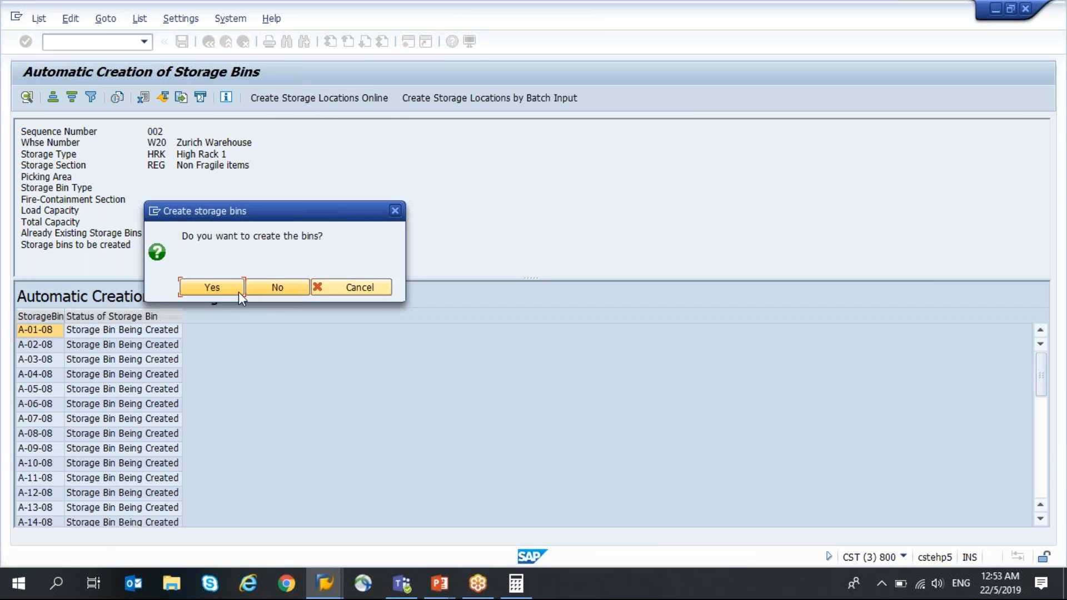
left_click(221, 290)
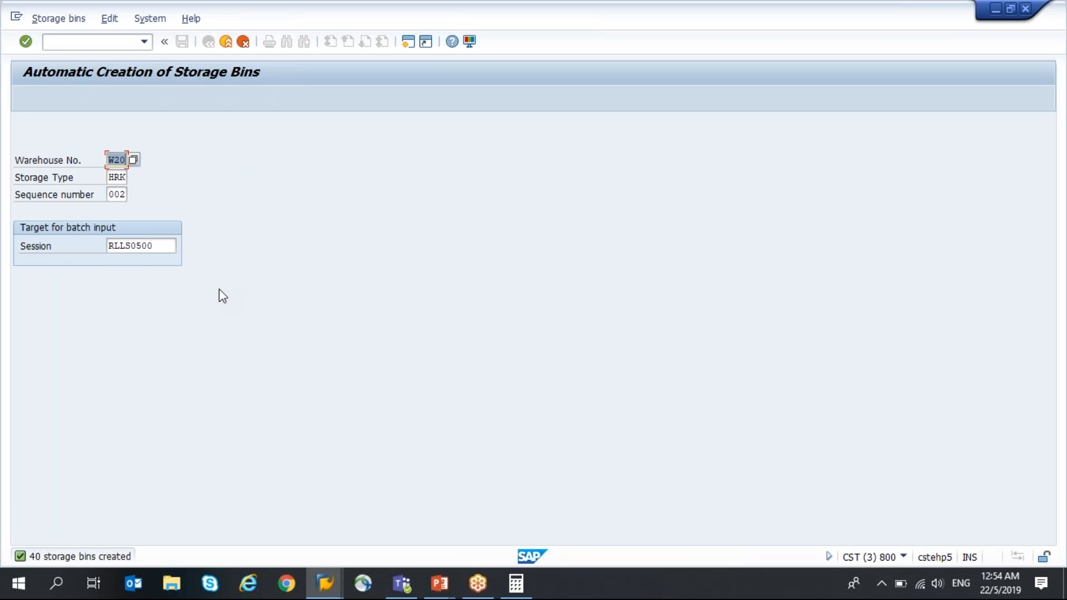
Step: Run the bin creation for W20 HRK sequence 003 and create its storage bins online
key("Tab")
key("Tab")
type("003")
key("F8")
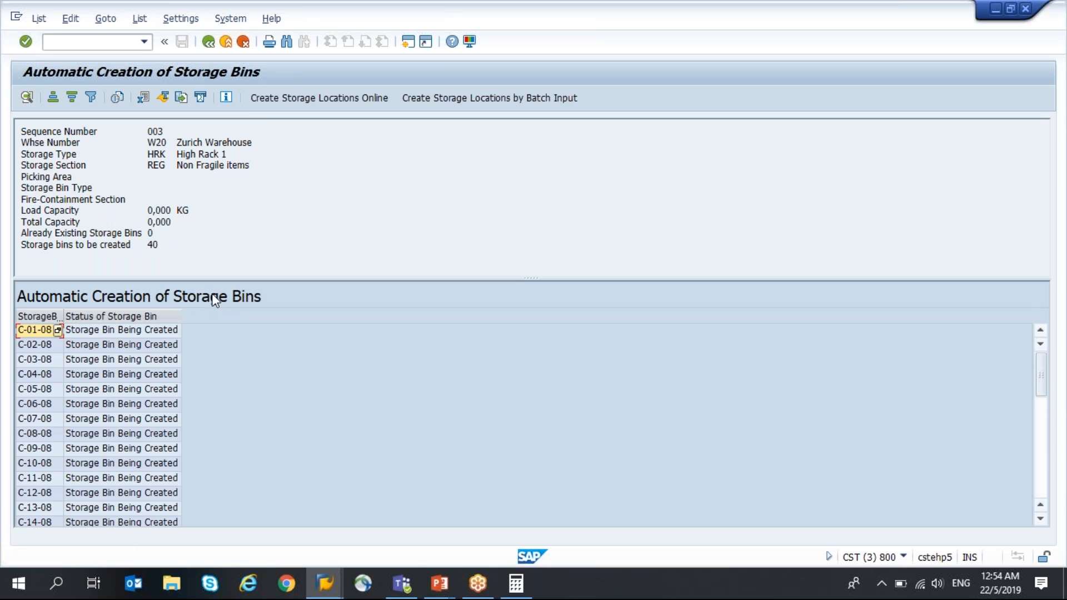
left_click(274, 100)
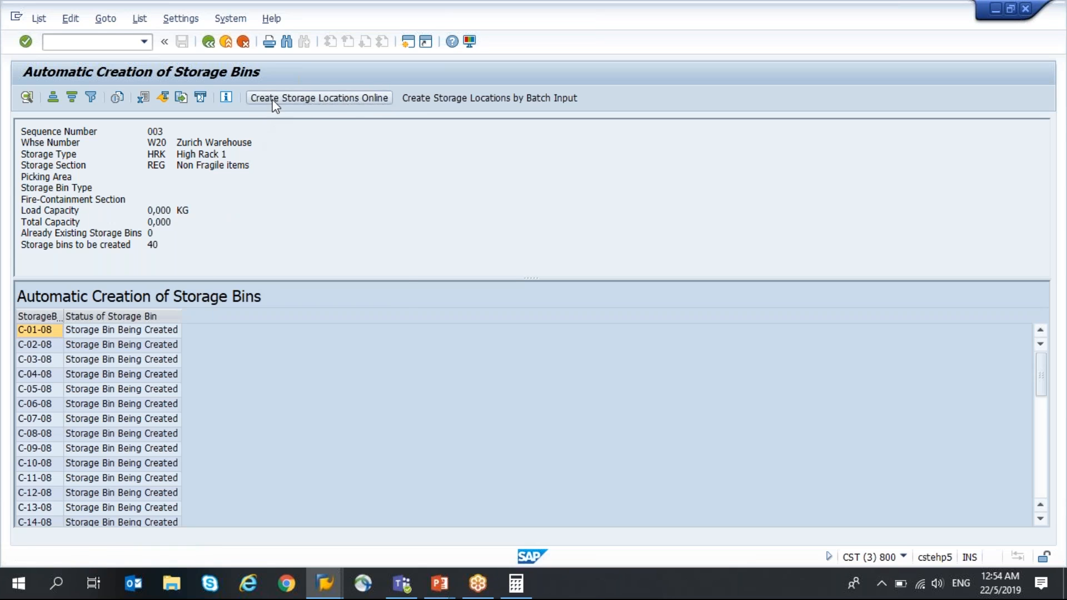
left_click(204, 289)
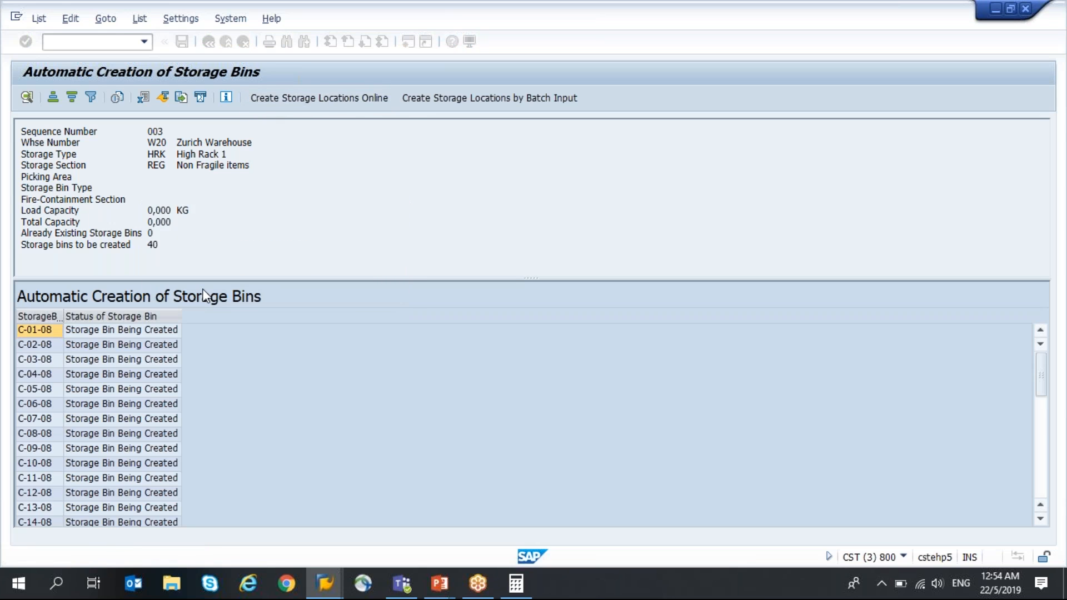
Step: Run the bin creation for W20 HRK sequence 004 and create its storage bins online
type("004")
key("F8")
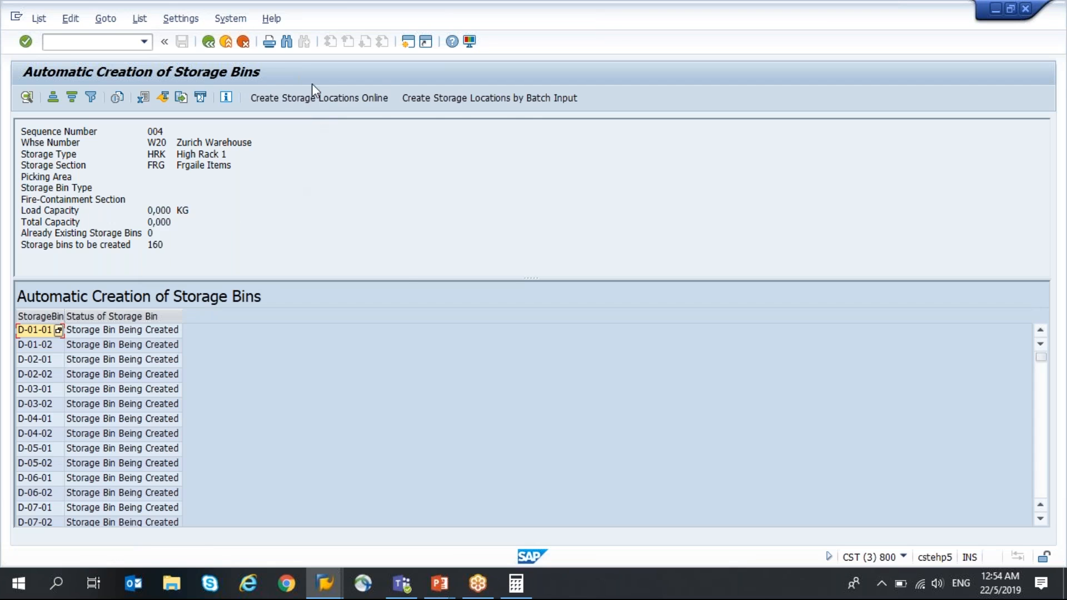
left_click(314, 98)
left_click(238, 289)
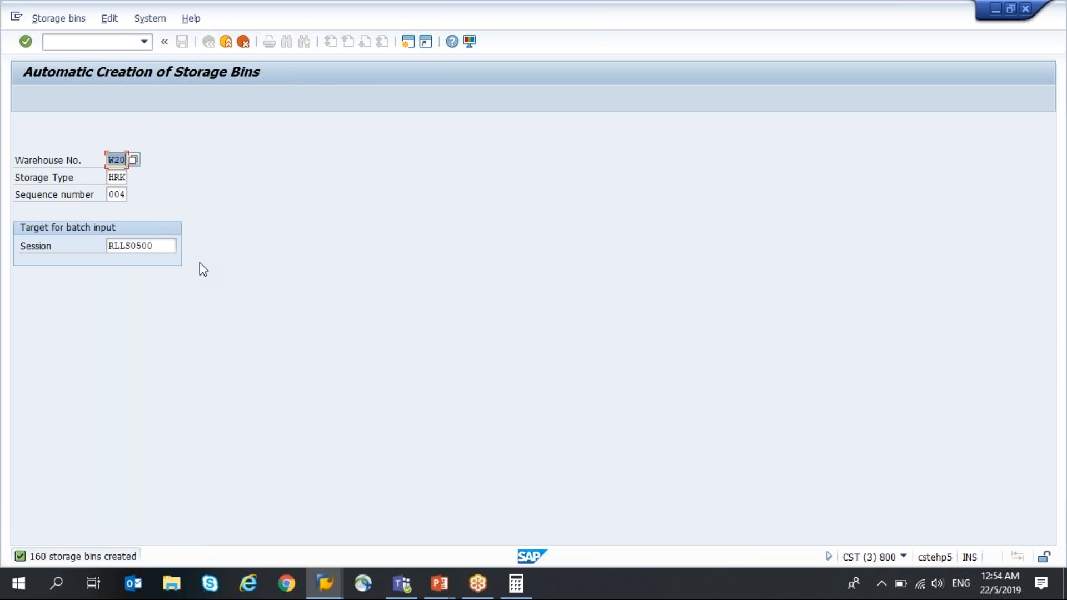
Step: Run the bin creation for W20 HRK sequence 005 and create its storage bins online
key("Tab")
key("Tab")
type("005")
key("F8")
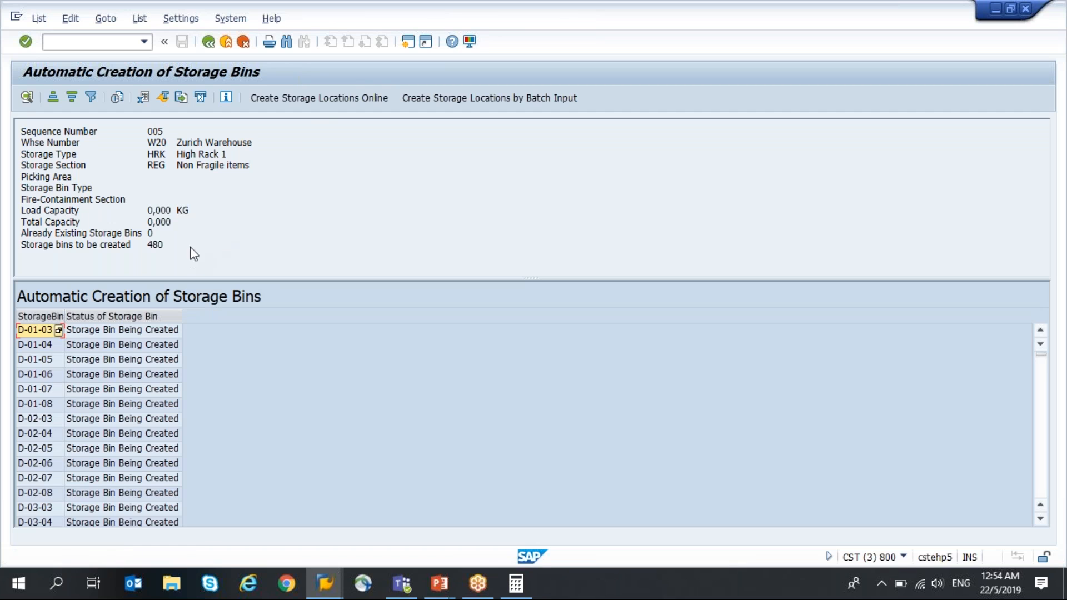
left_click(311, 102)
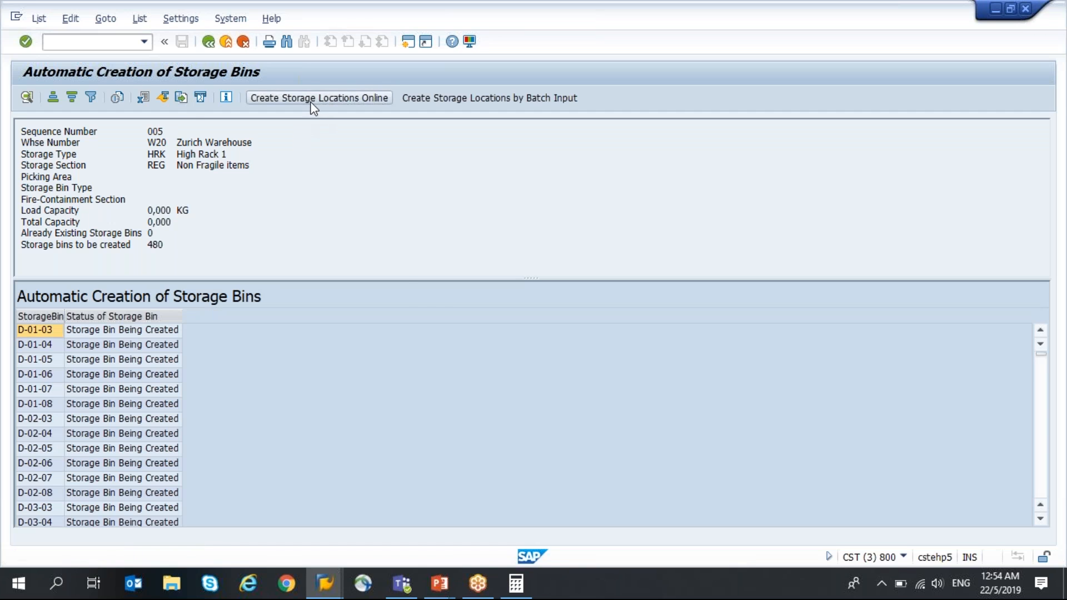
left_click(224, 289)
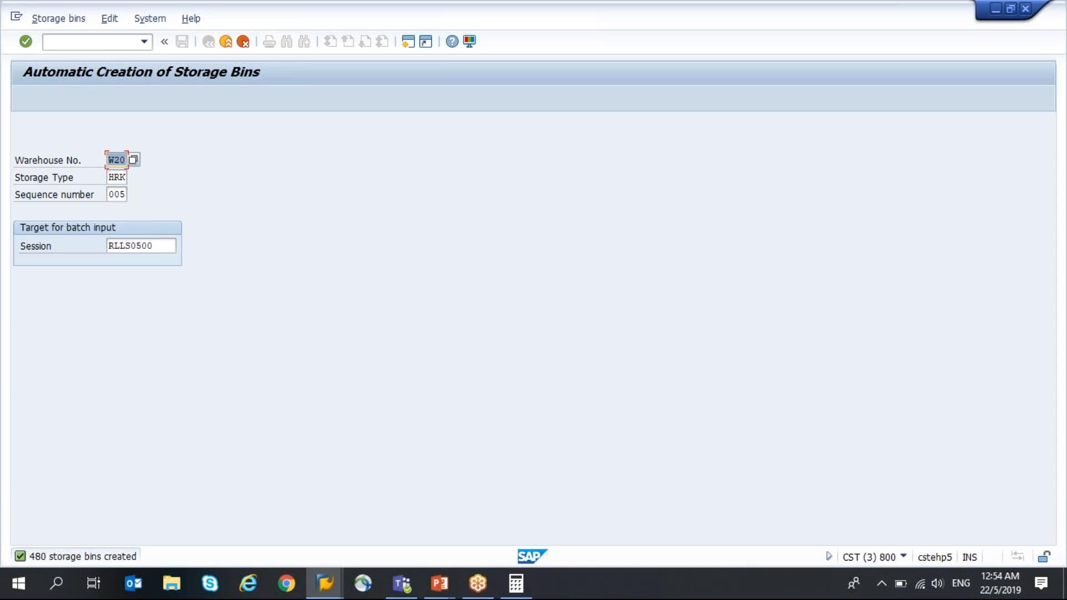
left_click(113, 46)
type("/nsm35")
key("Return")
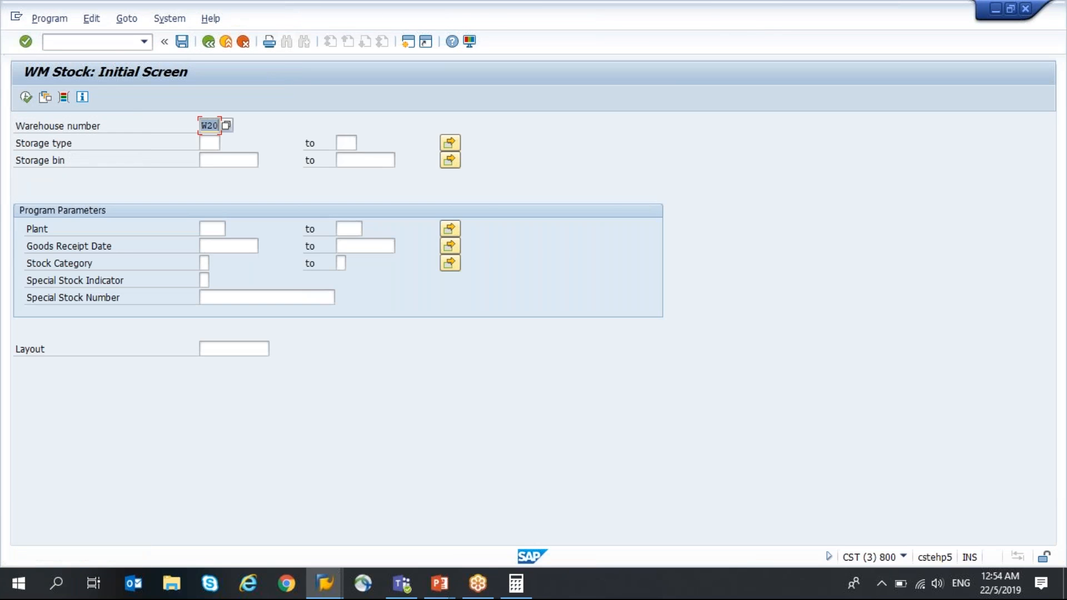
Step: Run the bin status report LX03 for warehouse W20 and storage type HRK and review its bins through to the last one
left_click(121, 46)
type("nlx03")
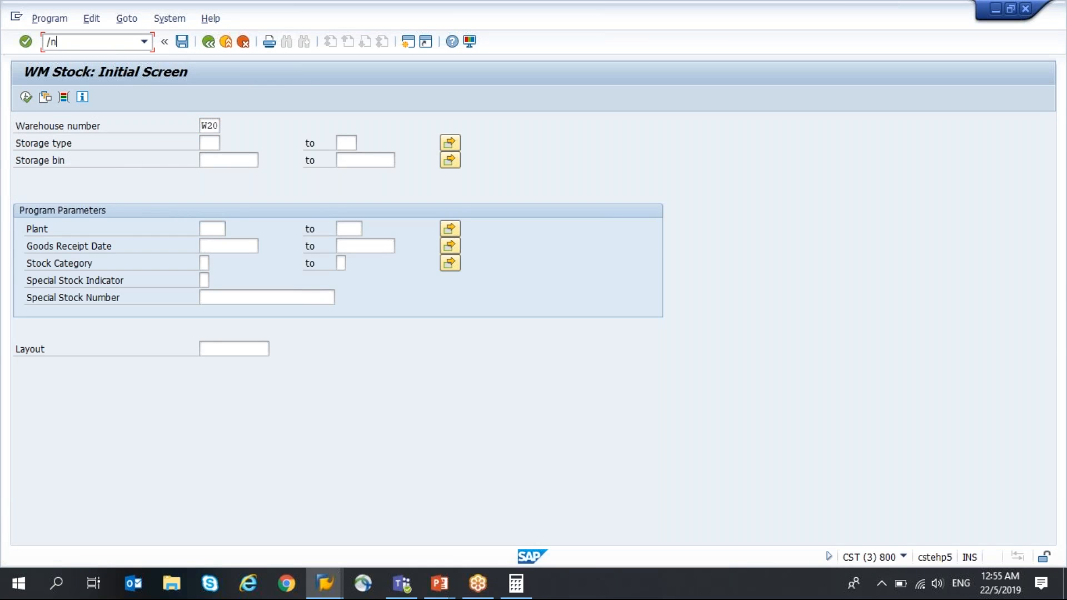
key("Return")
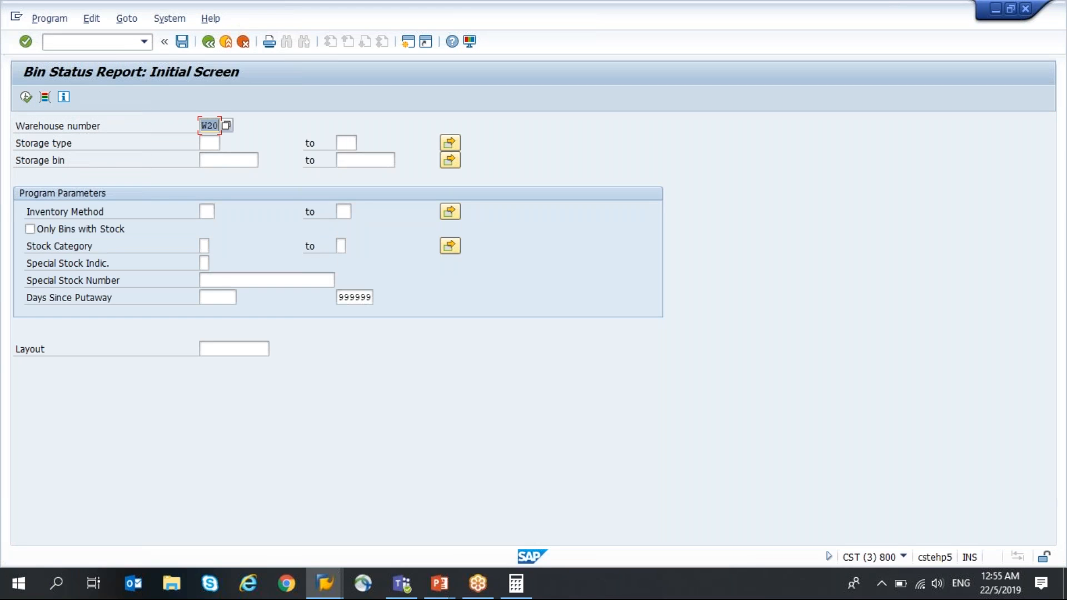
left_click(205, 143)
key("Tab")
key("shift+Tab")
type("HRK")
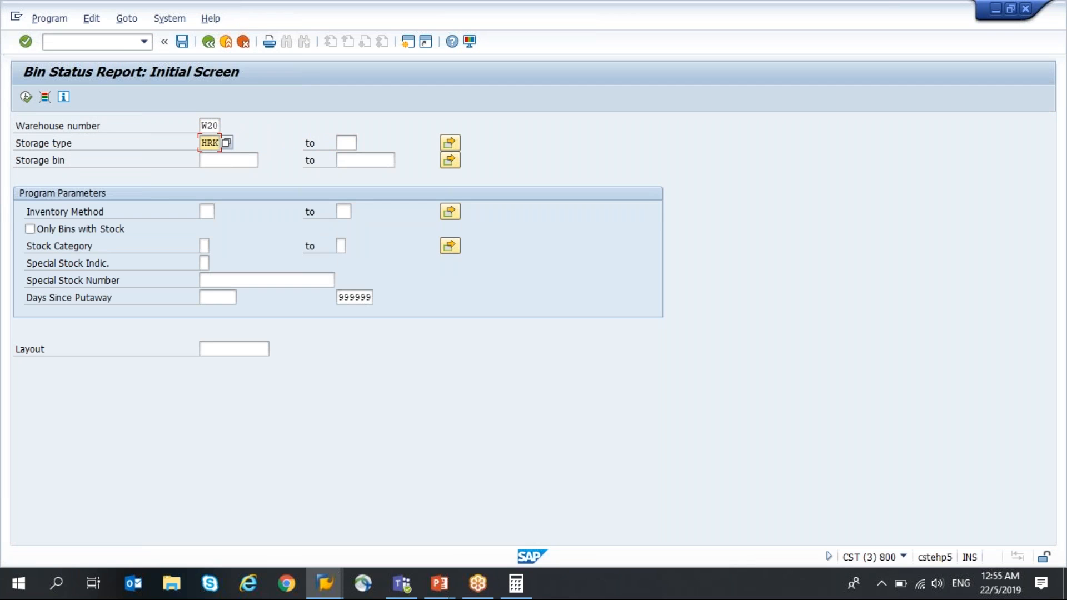
key("F8")
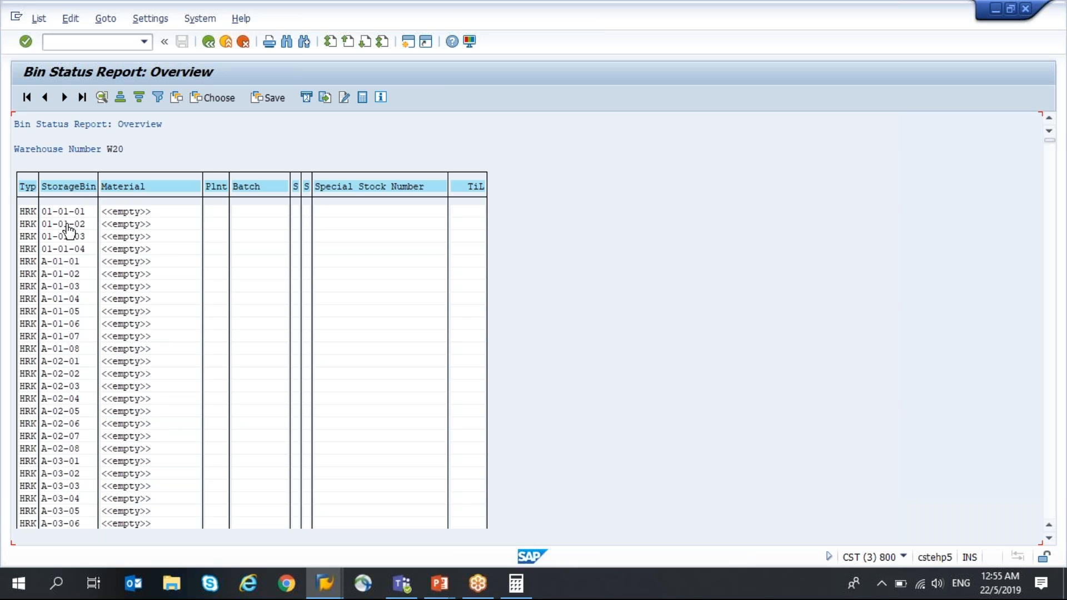
scroll(77, 272, "down", 2)
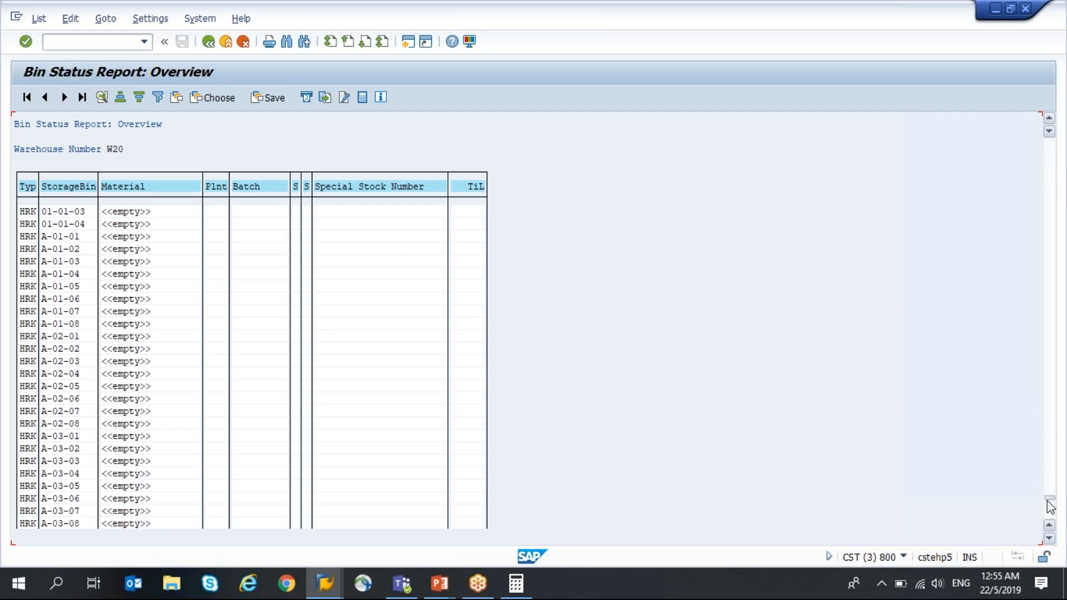
left_click(1045, 525)
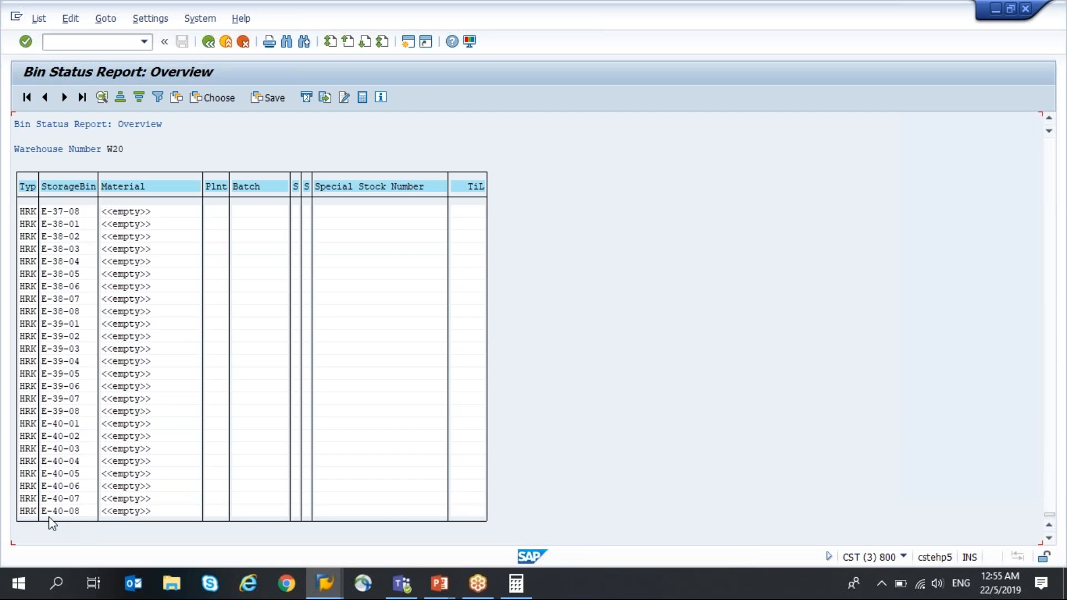
Step: Open the selection screen for table LAGP with transaction SE16 in a new session
left_click(123, 42)
type("/ose16")
key("Return")
type("LAGP")
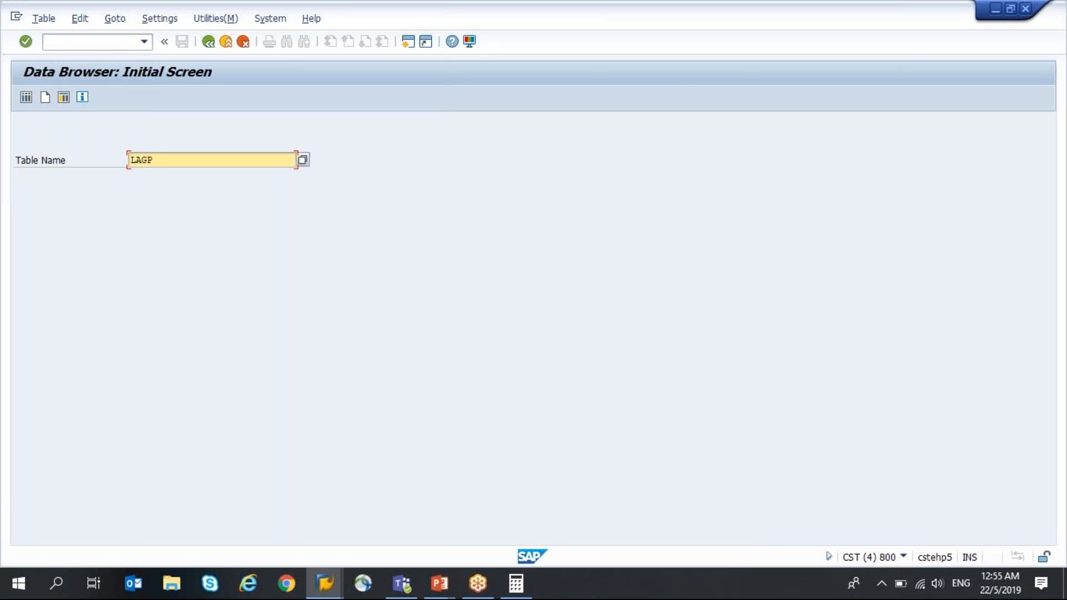
key("Return")
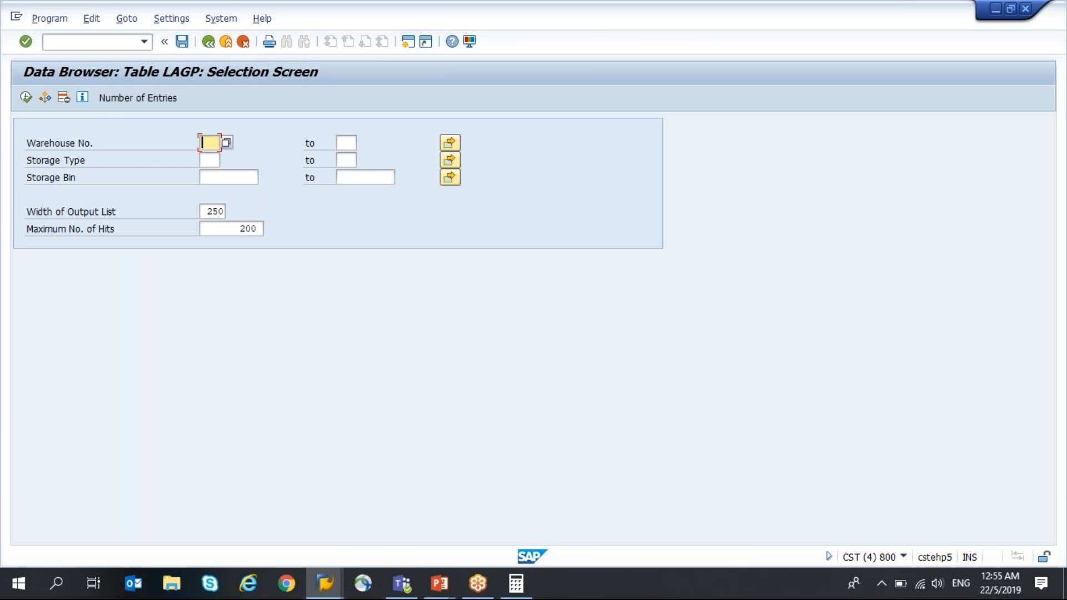
Step: Check the number of LAGP entries for warehouse W20 and storage type HRK
type("W20")
key("Tab")
key("Tab")
key("Tab")
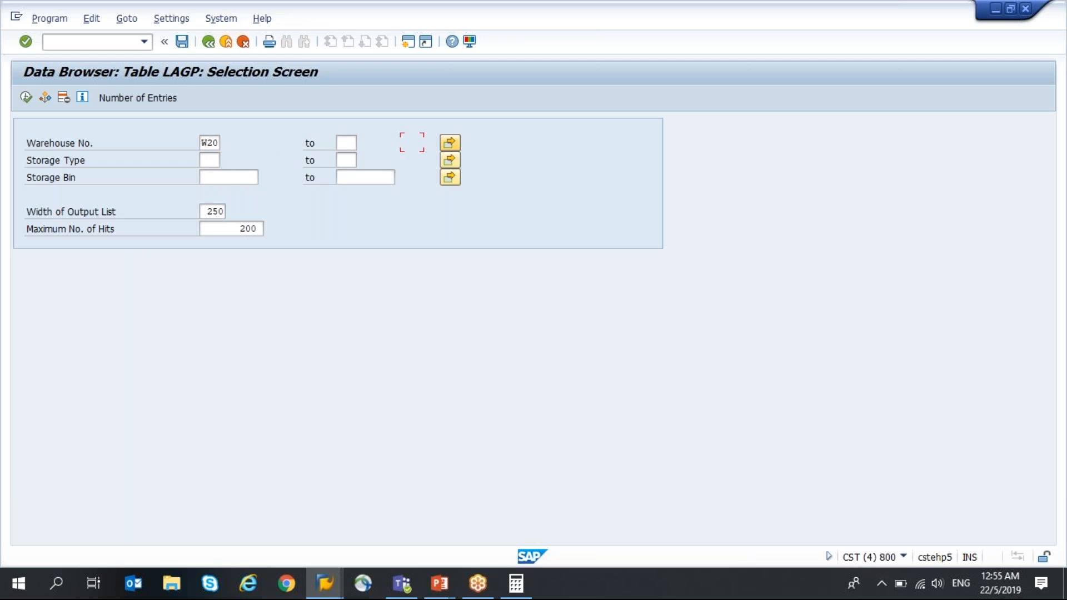
type("HRK")
key("F8")
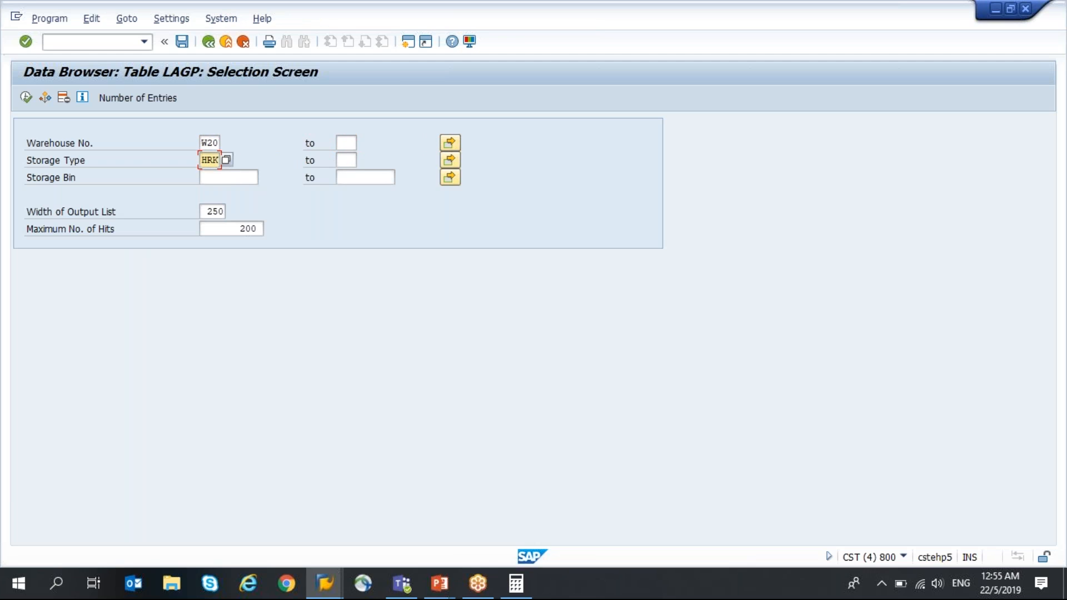
left_click(140, 98)
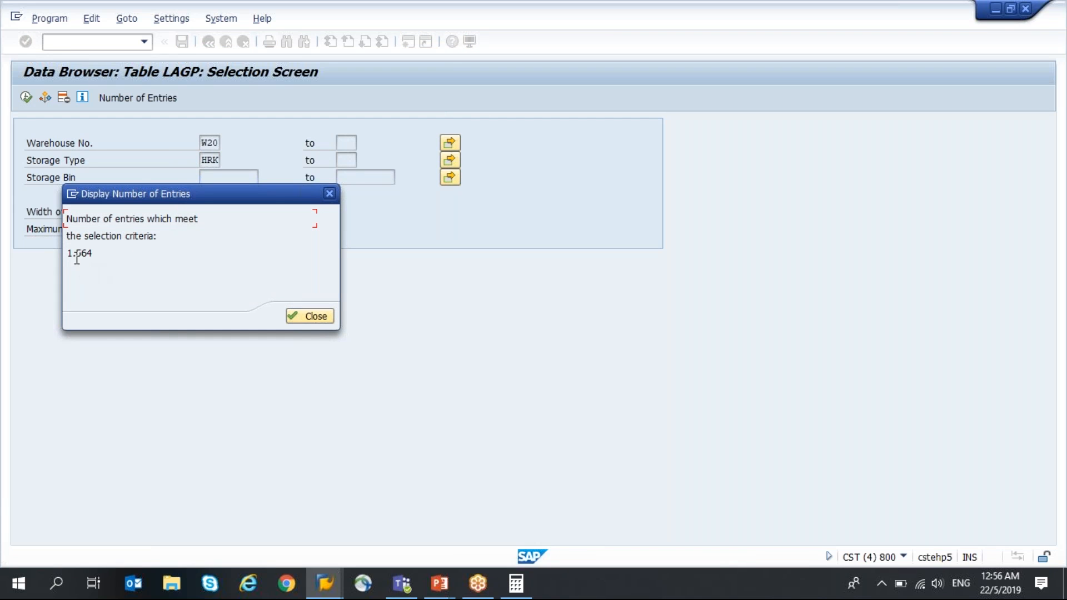
left_click(330, 194)
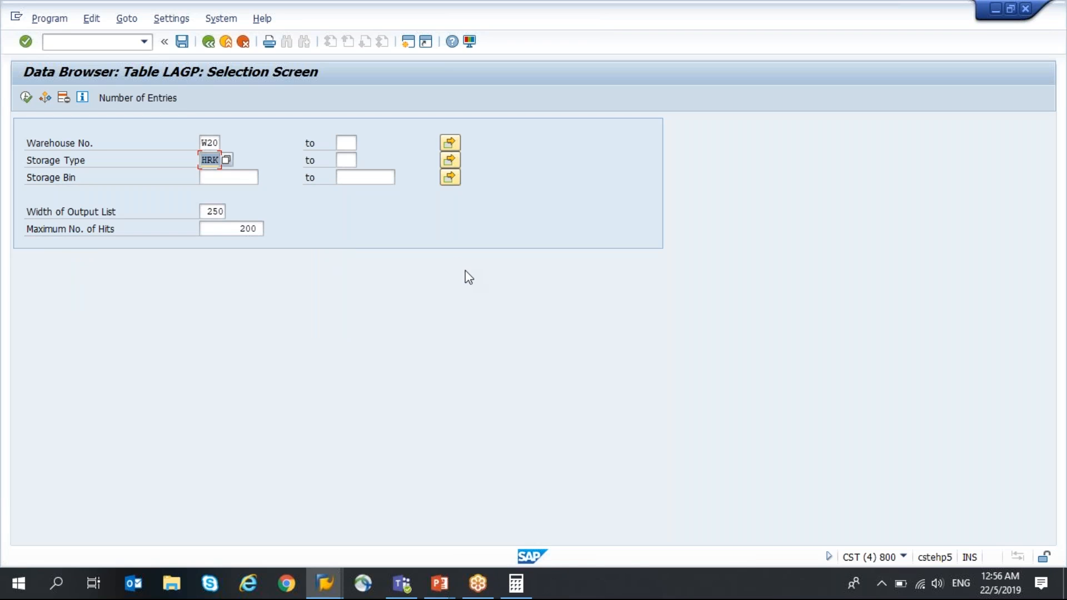